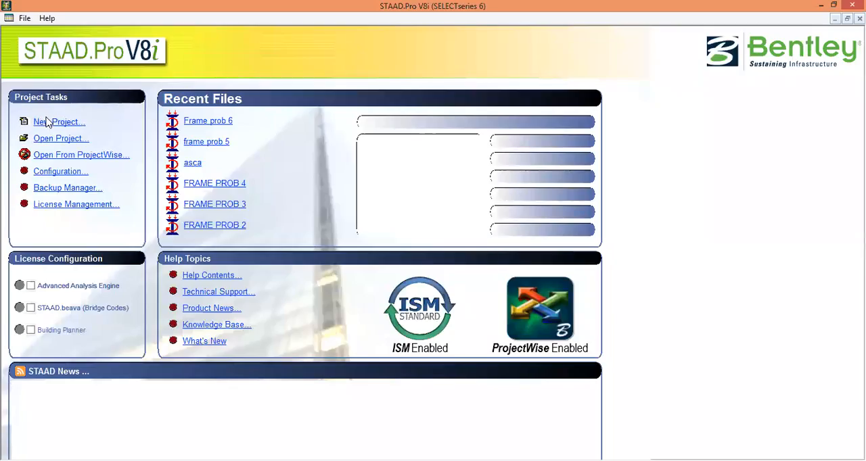
left_click(47, 122)
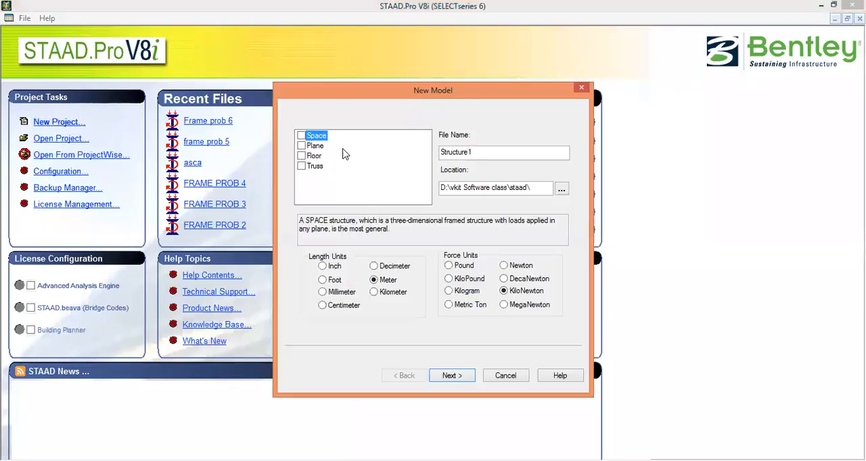
left_click(303, 148)
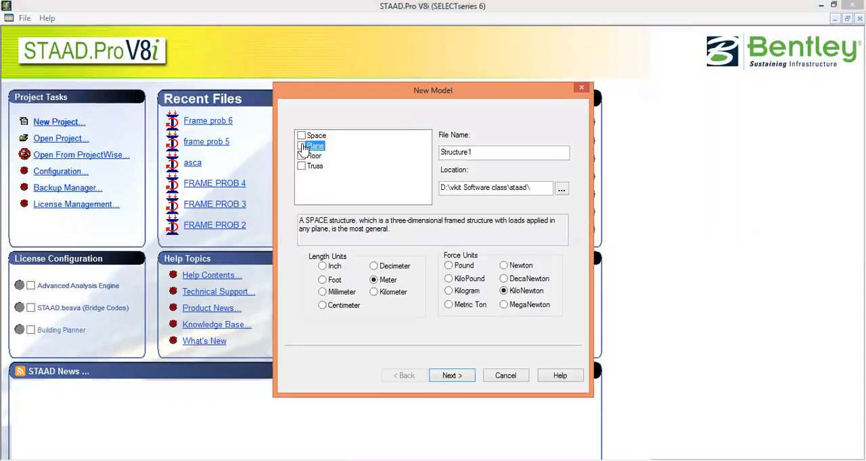
double_click(484, 152)
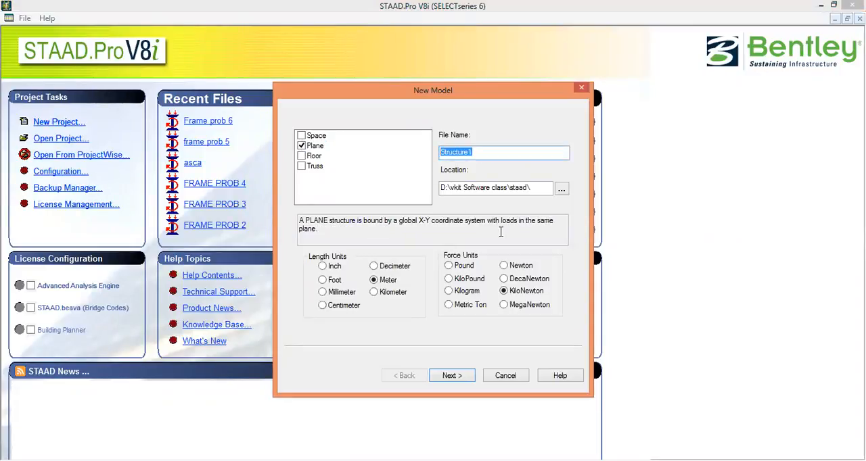
type("fRAME pROB 7")
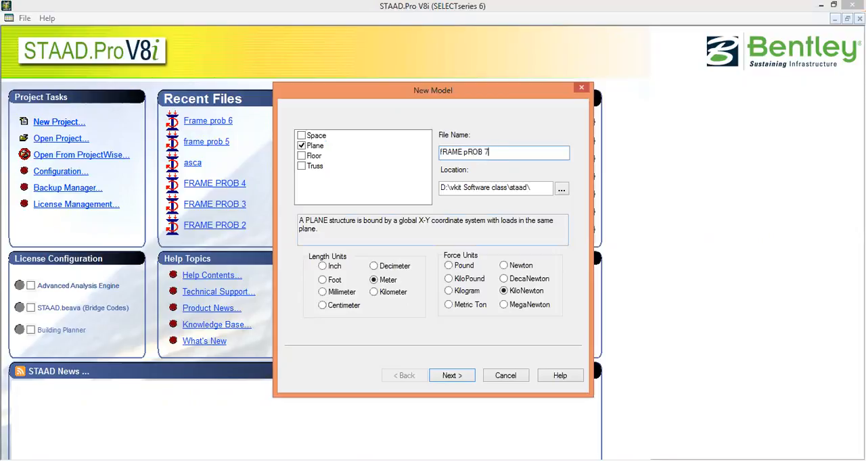
left_click(452, 376)
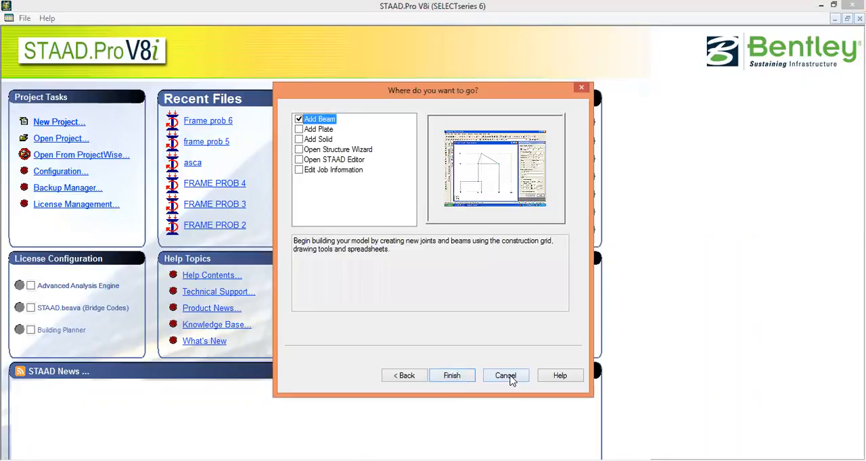
left_click(506, 376)
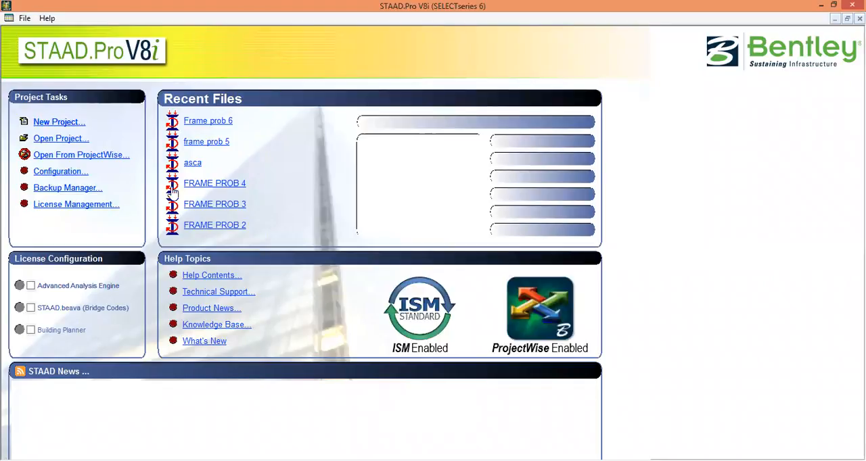
Create a new Plane model named fRAME PROB 7 in metres and kilonewtons, starting with Add Beam.
left_click(57, 122)
left_click(301, 145)
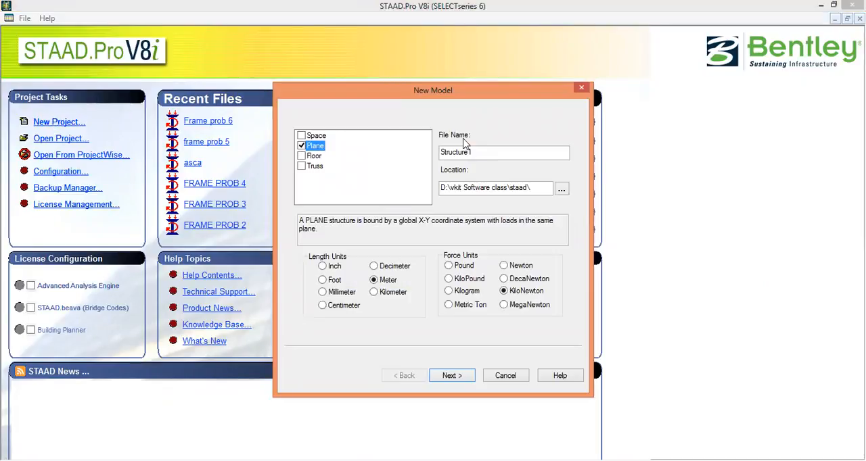
left_click_drag(481, 149, 394, 158)
type("FRAME PROB 7")
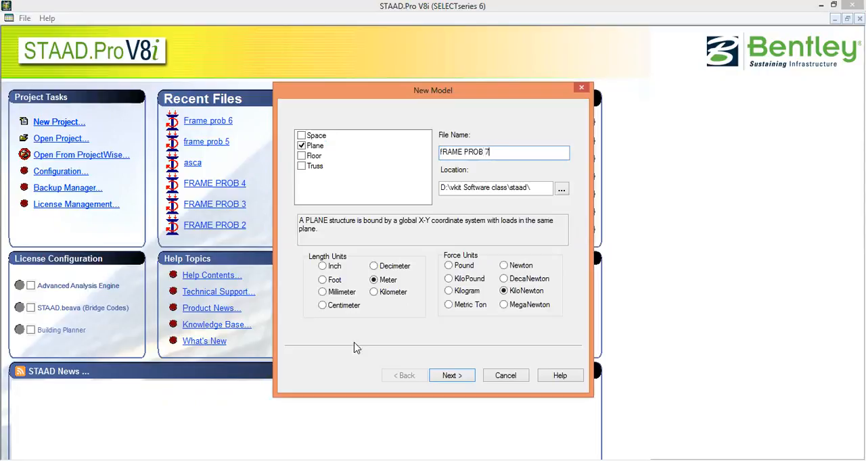
left_click(451, 376)
left_click(457, 377)
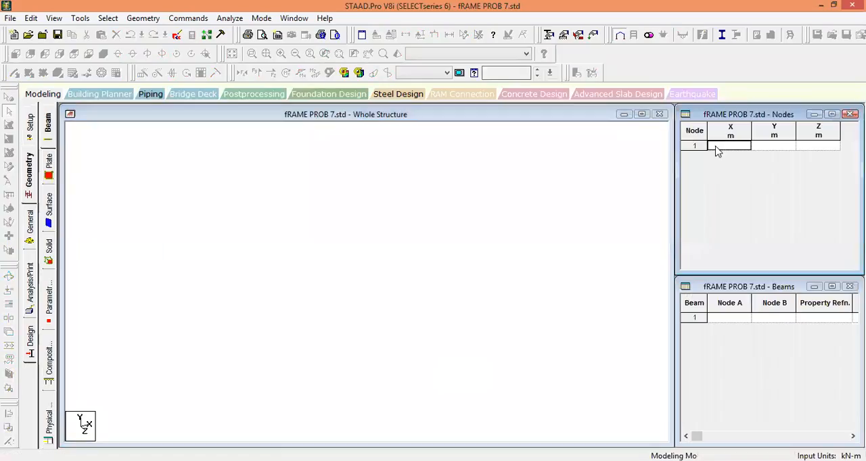
Enter node 1 at the origin with X, Y and Z all 0 m.
type("0")
key("Tab")
key("Tab")
key("Tab")
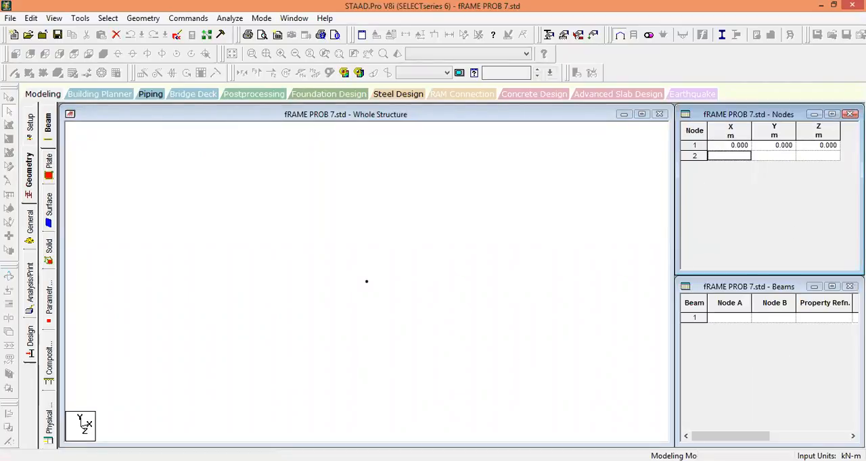
Add node 2 at X 0, Y 4, Z 0 m for the top of the column.
key("alt+Tab")
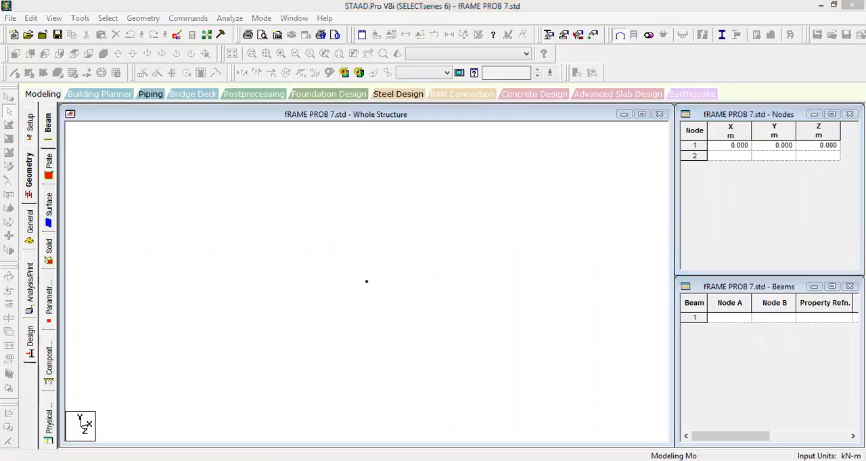
left_click(742, 178)
type("0")
key("Tab")
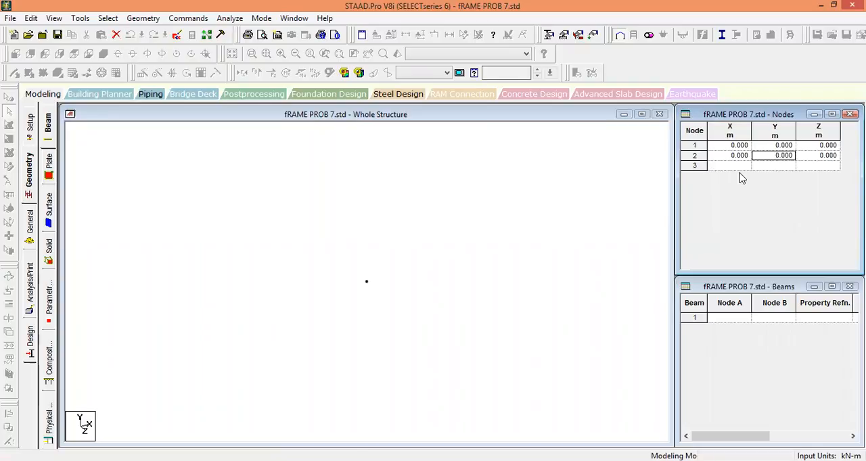
type("4")
key("Tab")
key("Tab")
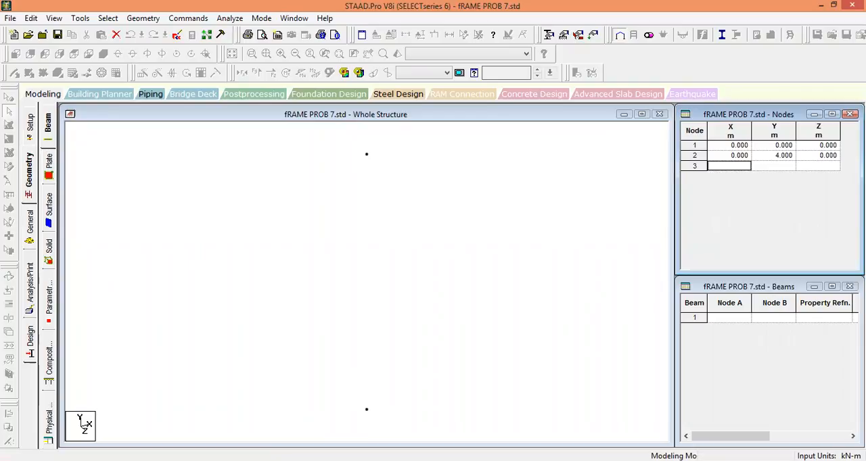
Add node 3 at X 4, Y 6.5, Z 0 m for the roof apex.
key("alt+Tab")
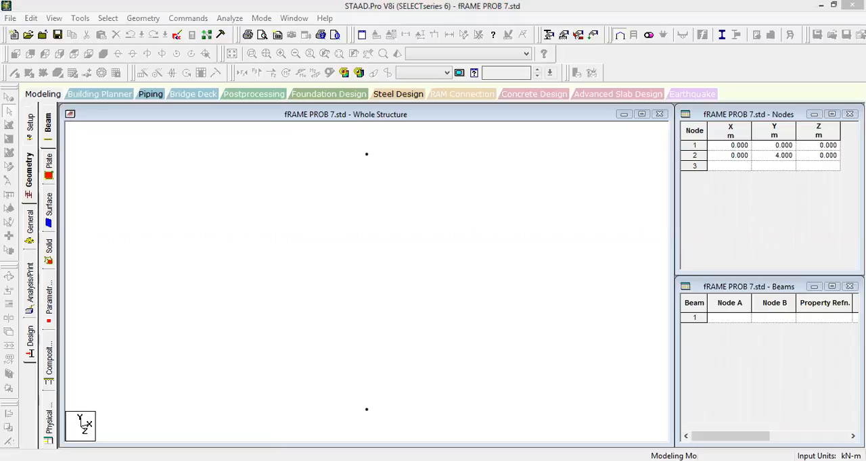
left_click(751, 184)
type("4")
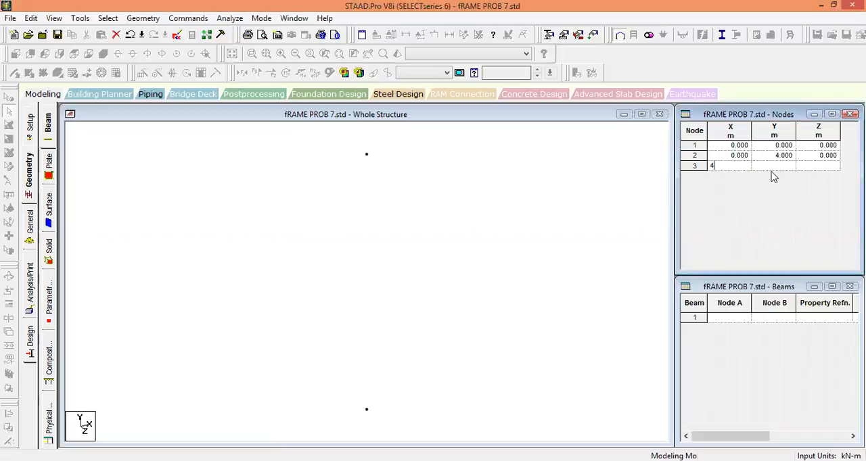
left_click(777, 165)
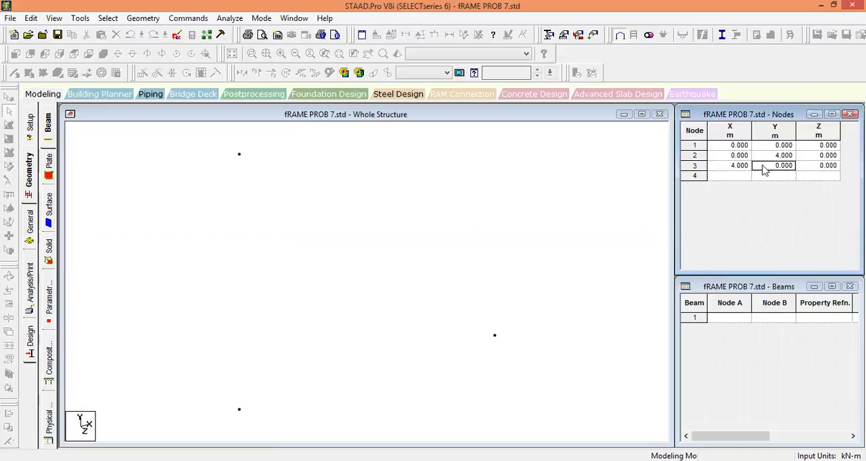
type("6.5")
key("Tab")
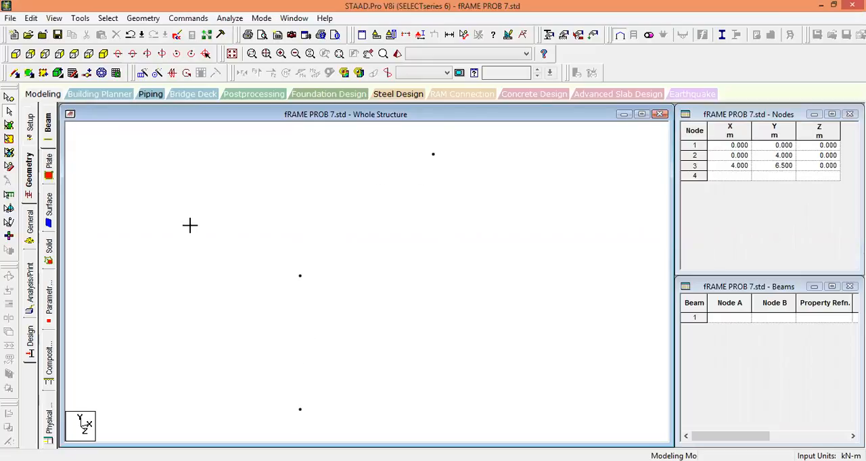
In front view, draw a column beam from node 1 to node 2 and a rafter beam from node 2 to node 3.
left_click(15, 55)
left_click(13, 73)
left_click_drag(289, 410, 445, 154)
middle_click_drag(431, 274, 404, 286)
scroll(360, 251, "down", 2)
middle_click_drag(363, 266, 342, 253)
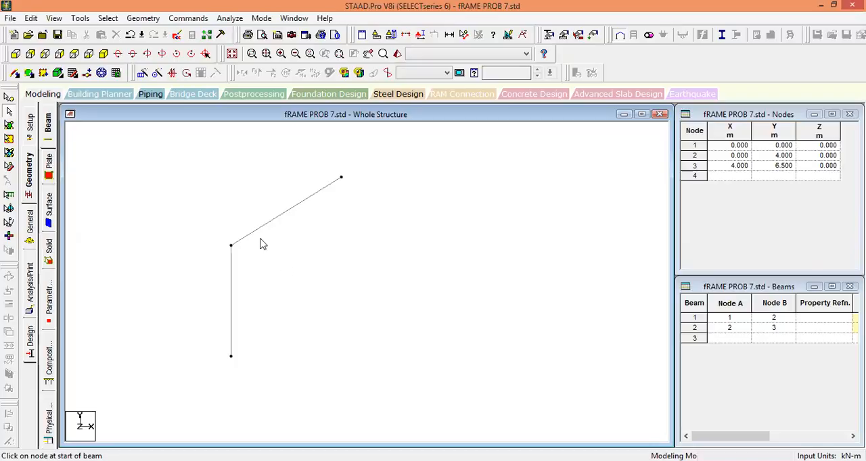
left_click_drag(277, 300, 145, 186)
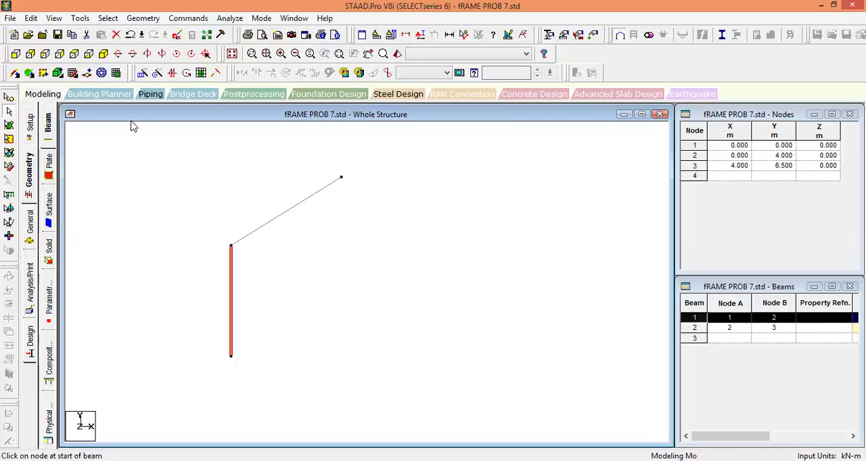
left_click(257, 234)
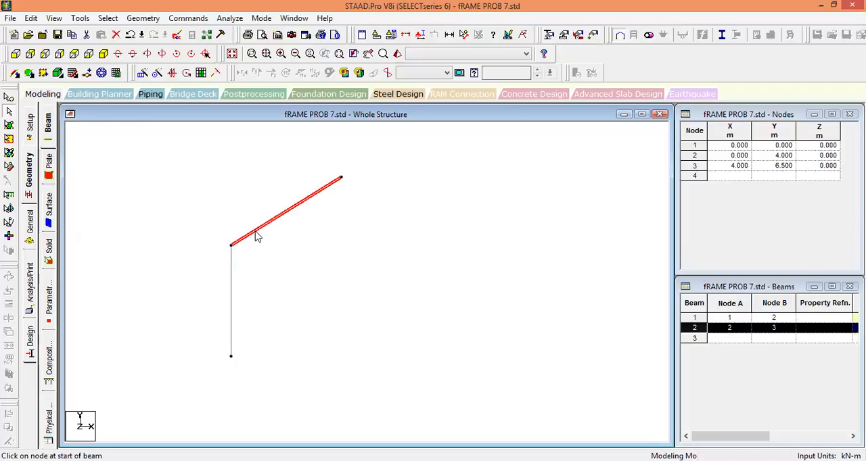
left_click(232, 262, "ctrl")
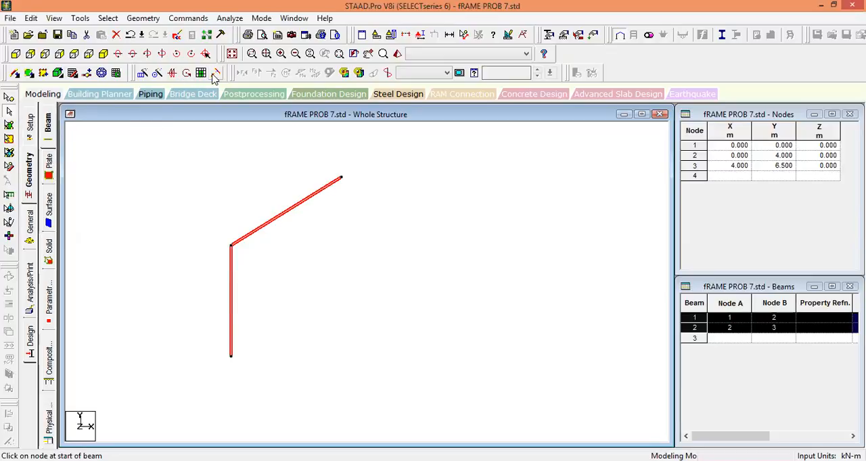
left_click(264, 160)
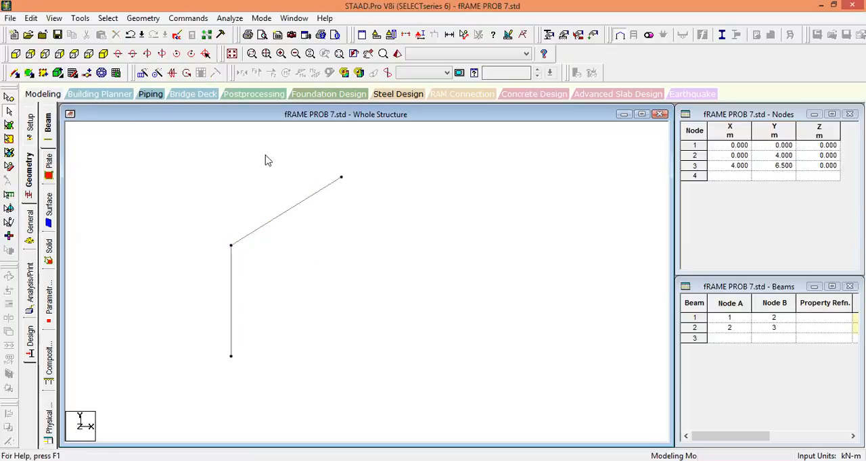
Try to mirror a copy of the half frame about the Y-Z plane through node 3, at X = 4 m.
left_click(188, 74)
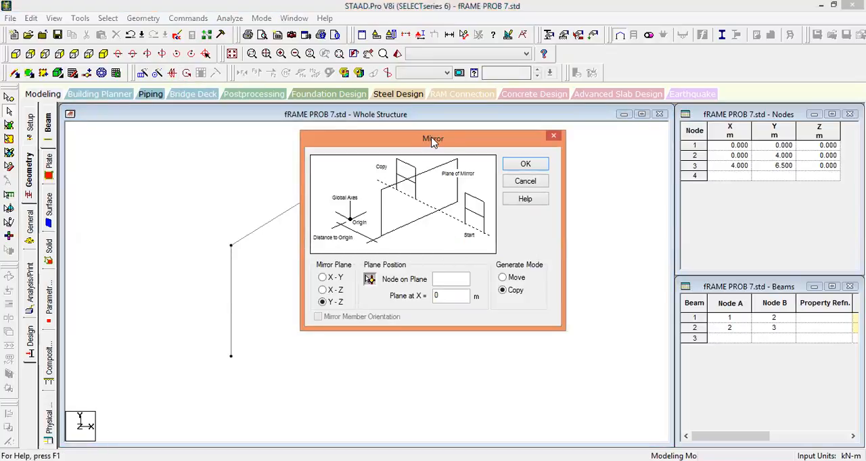
left_click_drag(432, 140, 485, 129)
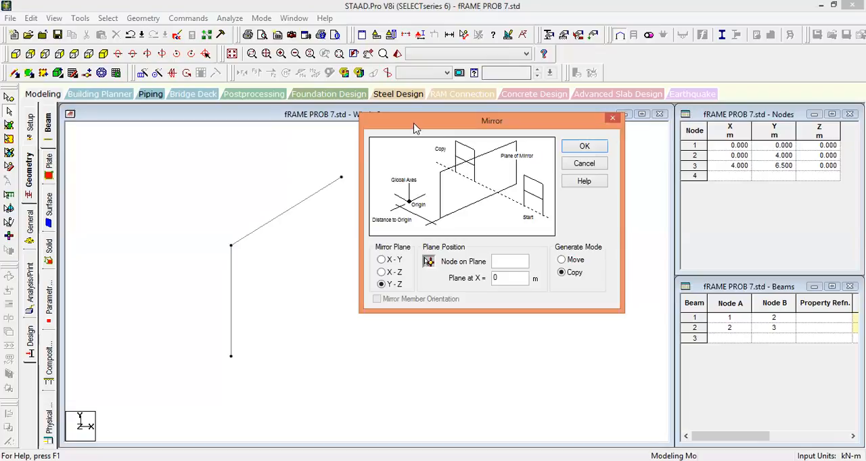
left_click_drag(437, 119, 462, 102)
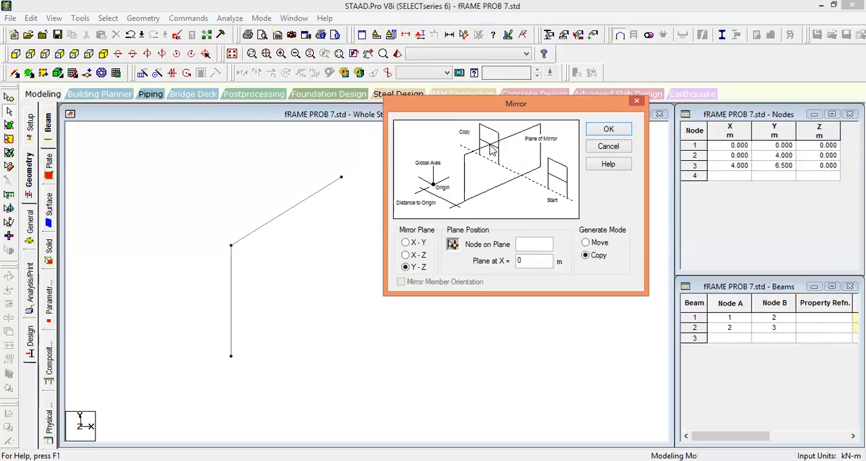
left_click(420, 244)
left_click(406, 267)
left_click_drag(433, 98, 428, 82)
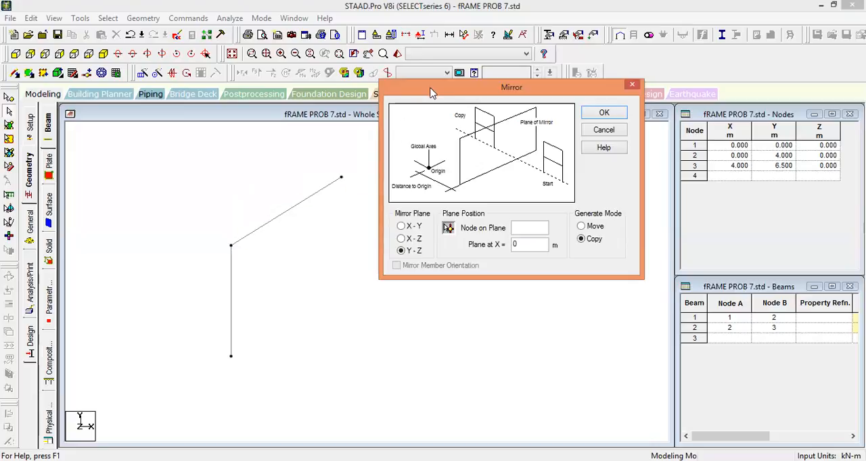
left_click_drag(433, 92, 547, 77)
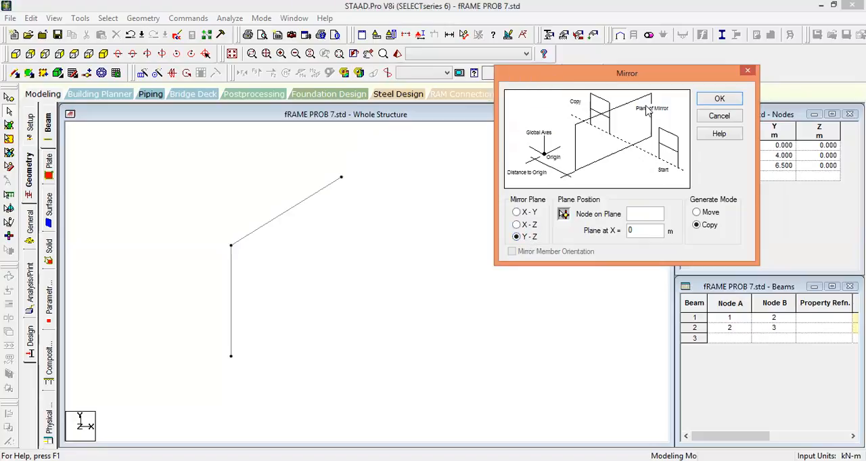
left_click_drag(545, 72, 524, 66)
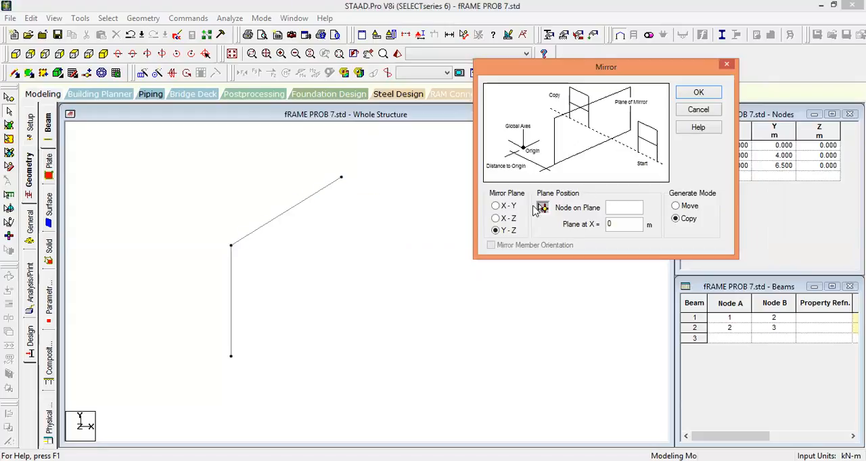
left_click(542, 208)
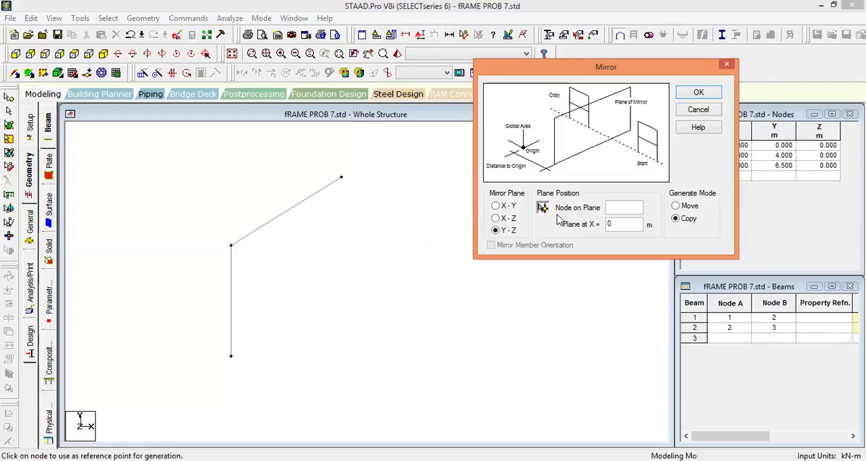
left_click(342, 179)
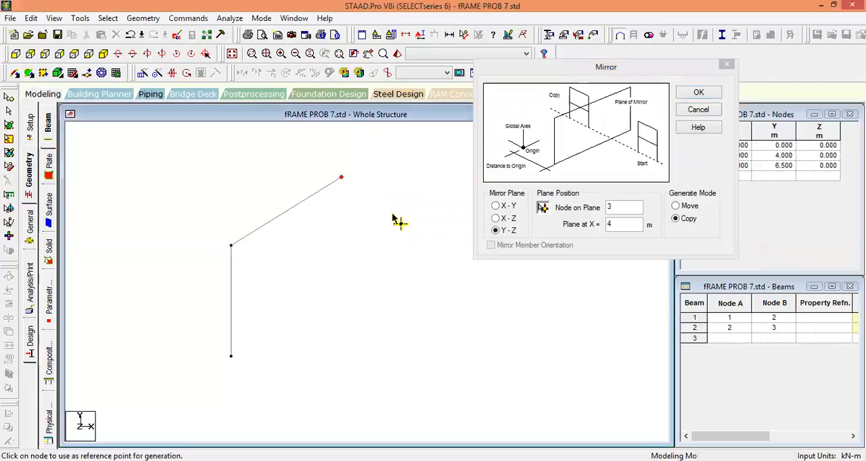
left_click(699, 95)
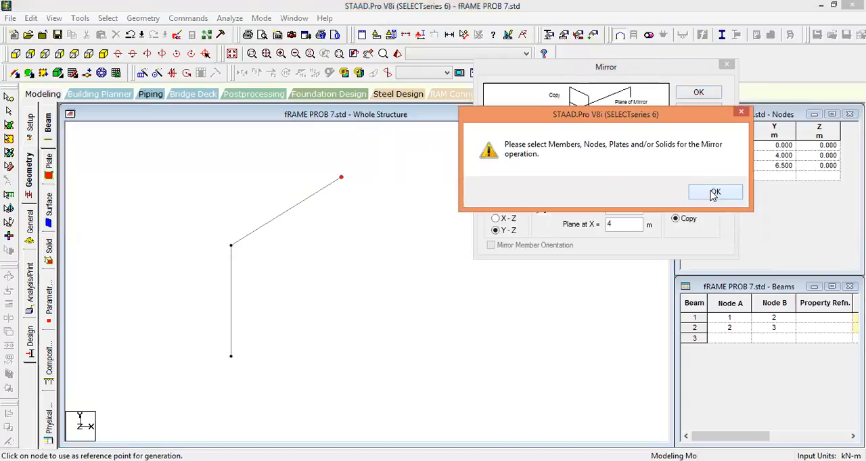
left_click(714, 193)
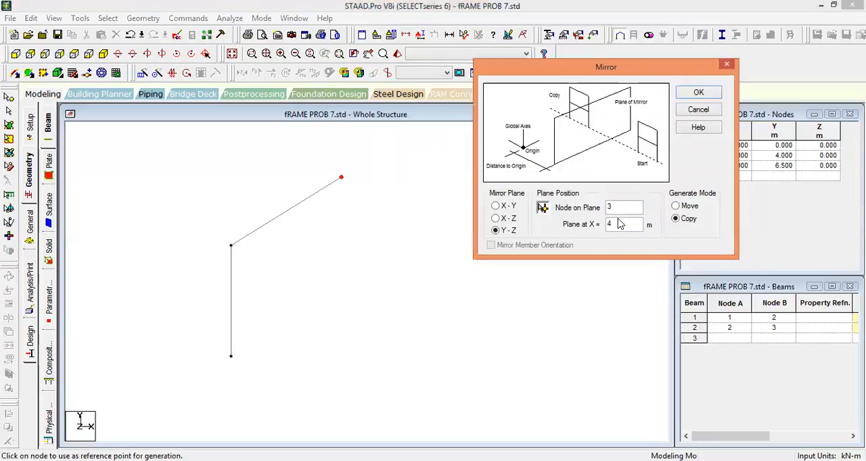
key("Escape")
Select the column and rafter beams and mirror a copy about the Y-Z plane through node 3, at X = 4 m.
left_click_drag(291, 291, 198, 203)
left_click_drag(193, 260, 165, 257, "ctrl")
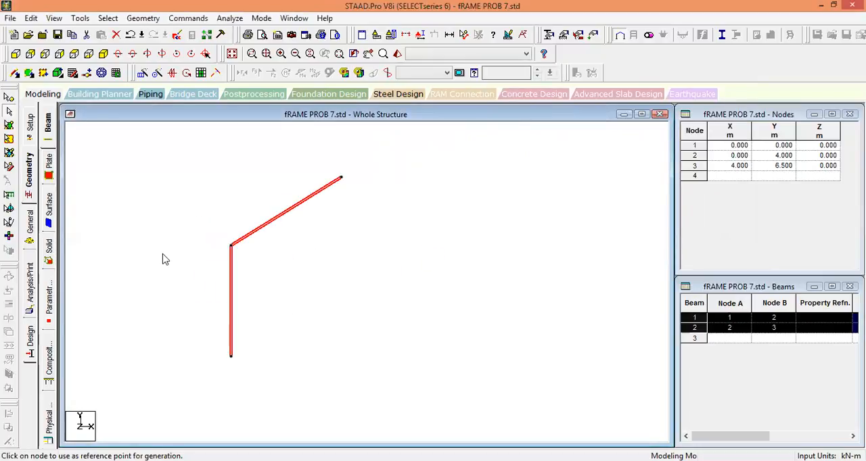
left_click(269, 311)
left_click_drag(293, 253, 253, 172)
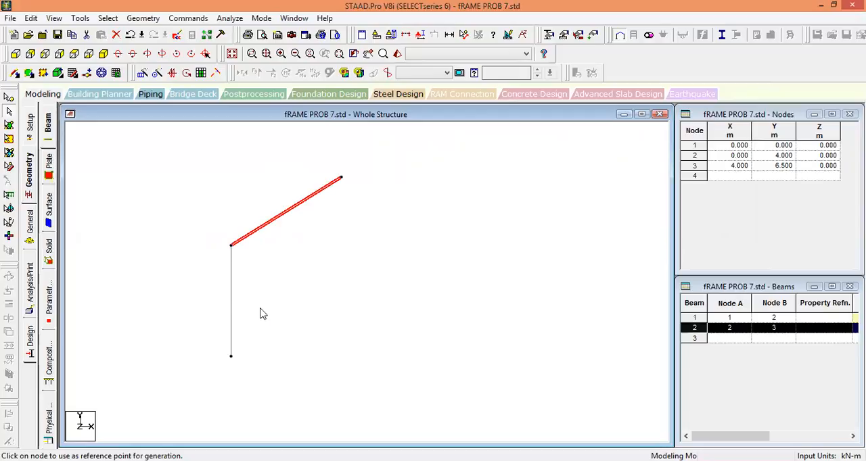
left_click_drag(265, 311, 183, 261, "ctrl")
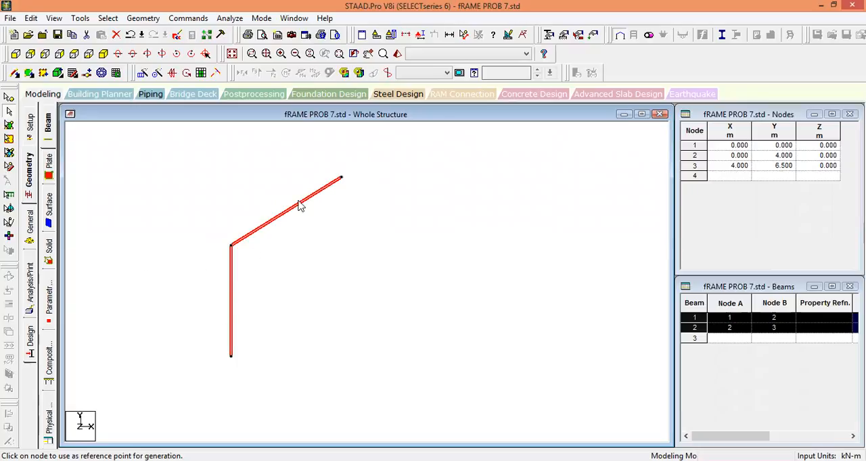
left_click(173, 73)
left_click_drag(456, 139, 630, 115)
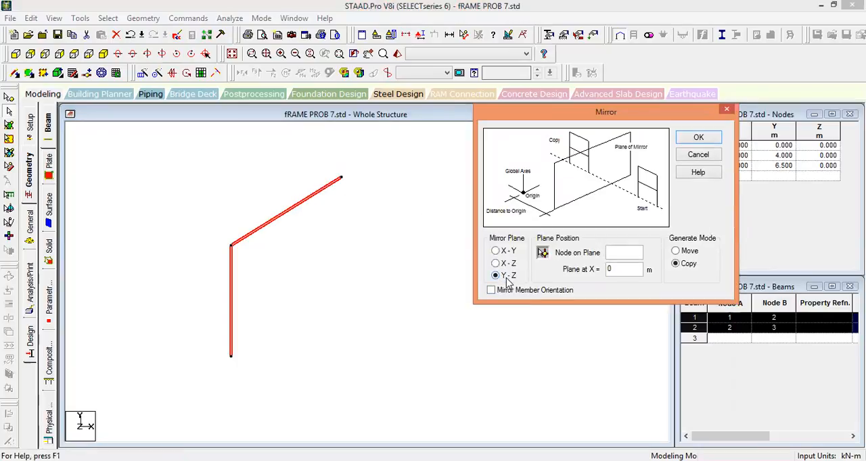
left_click(543, 253)
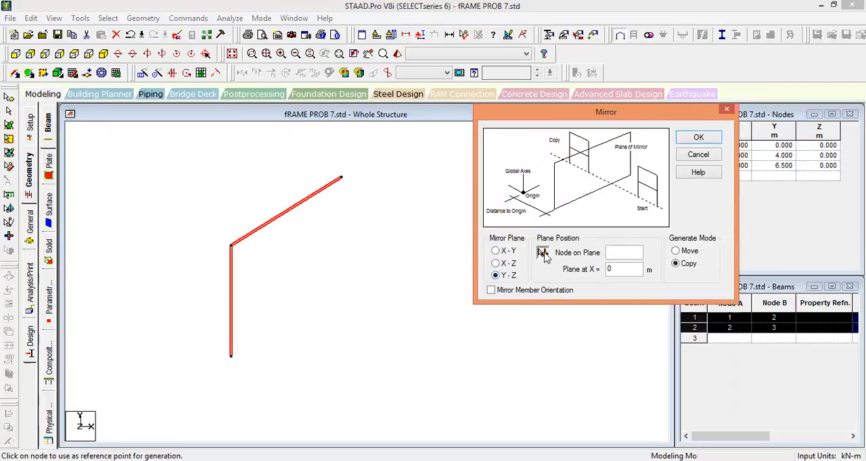
left_click(343, 178)
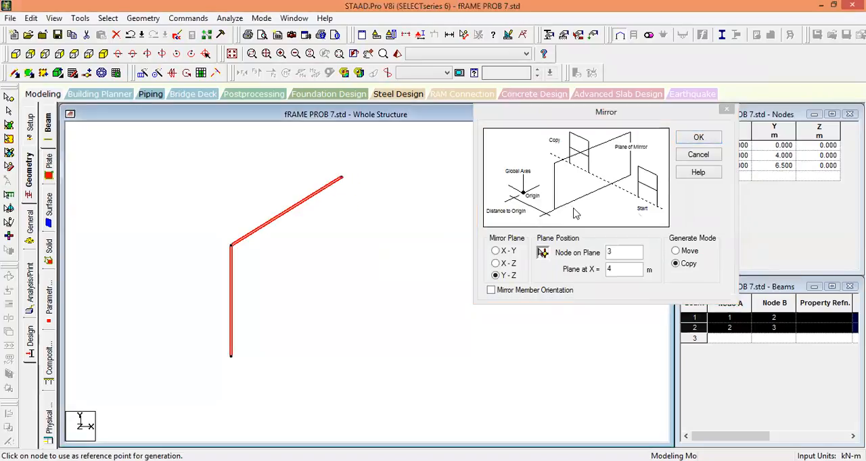
left_click(698, 138)
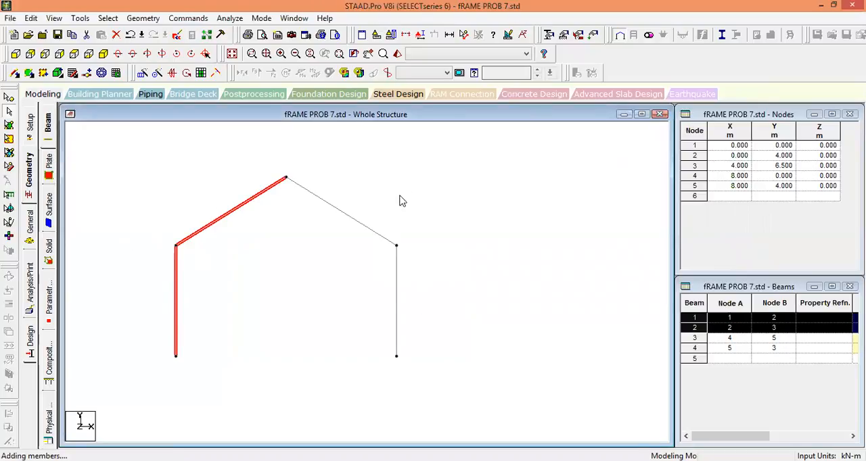
left_click(545, 237)
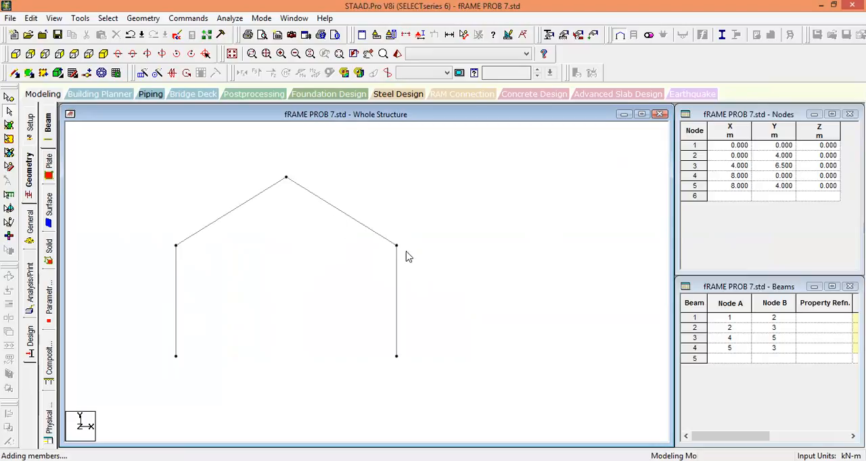
Create a pinned support definition for the frame.
scroll(471, 237, "down", 4)
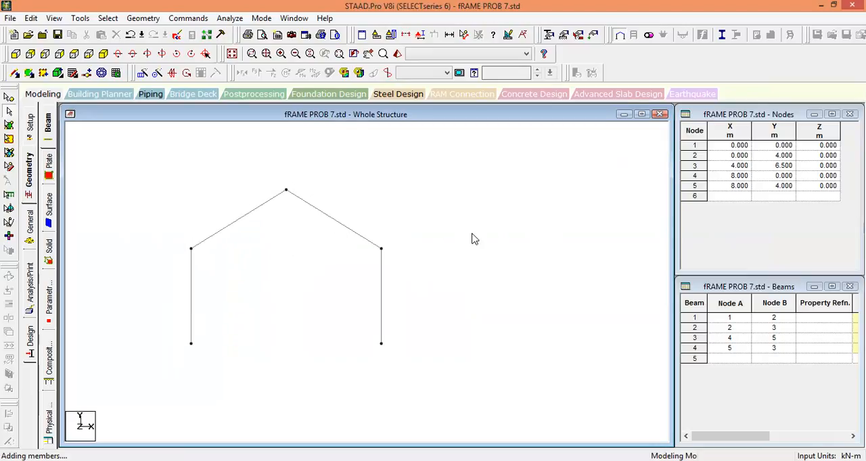
mouse_move(329, 217)
middle_mouse_down()
mouse_move(427, 180)
mouse_move(353, 210)
middle_mouse_up()
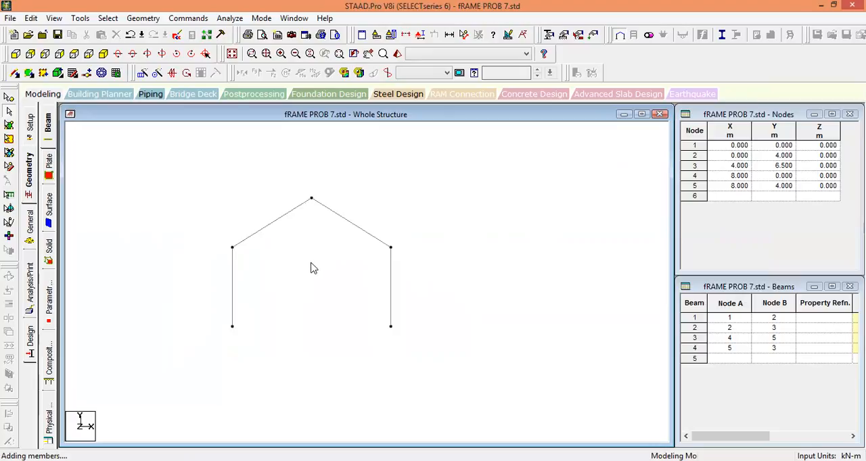
scroll(310, 258, "down", 1)
middle_click_drag(310, 258, 345, 228)
scroll(302, 236, "up", 2)
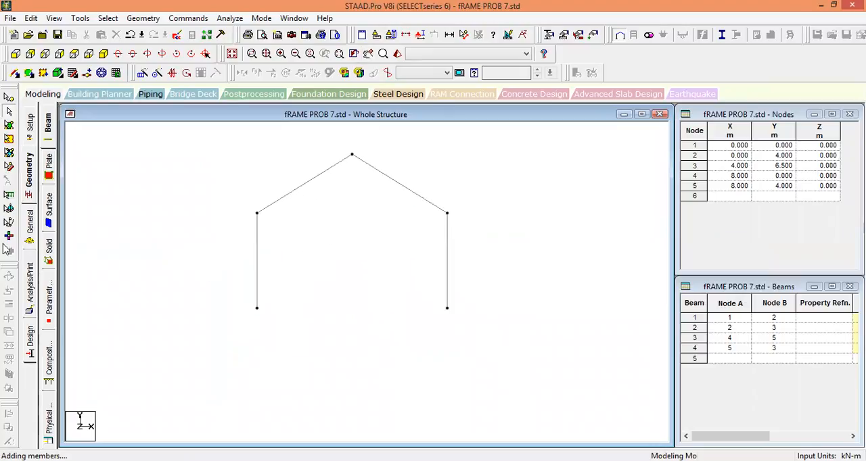
left_click(30, 227)
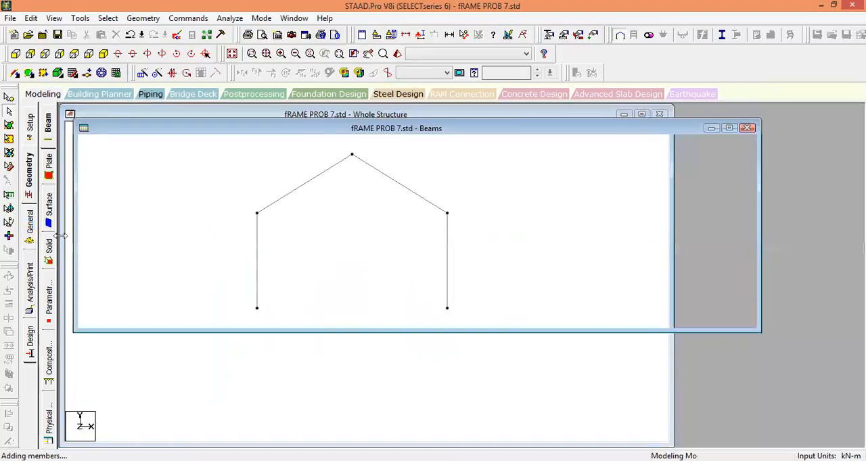
left_click(48, 223)
left_click(769, 341)
left_click(663, 187)
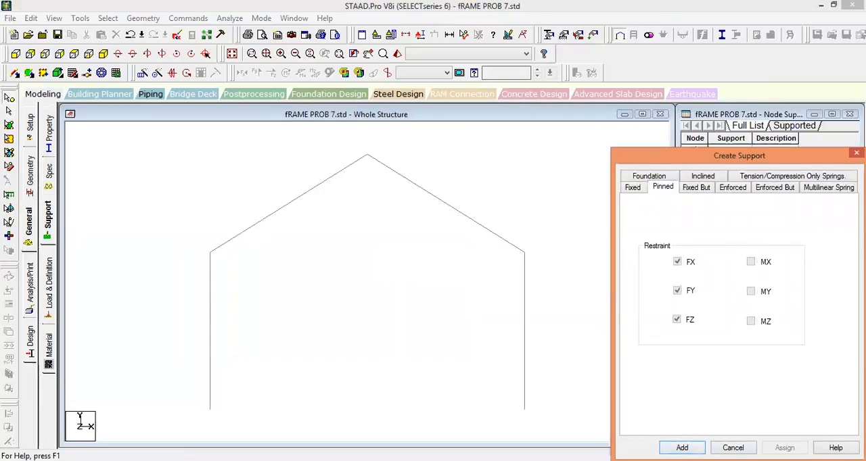
left_click(681, 448)
Assign the pinned support to the two column base nodes, 1 and 4.
left_click(722, 264)
left_click(718, 436)
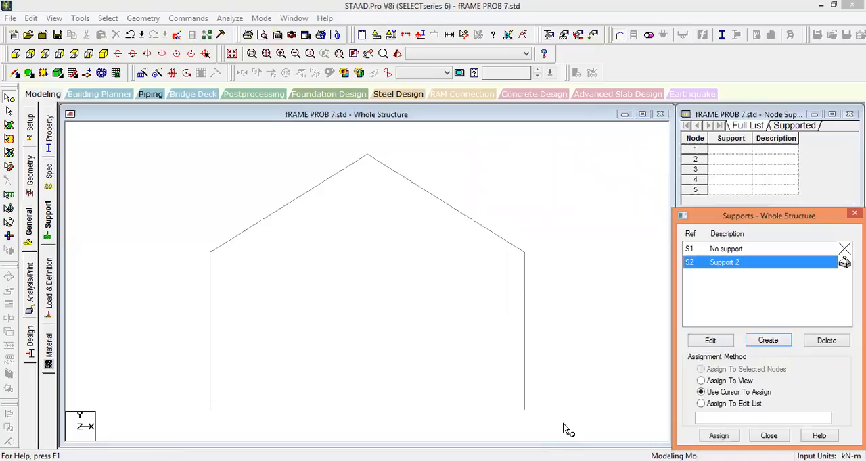
left_click_drag(572, 433, 169, 380)
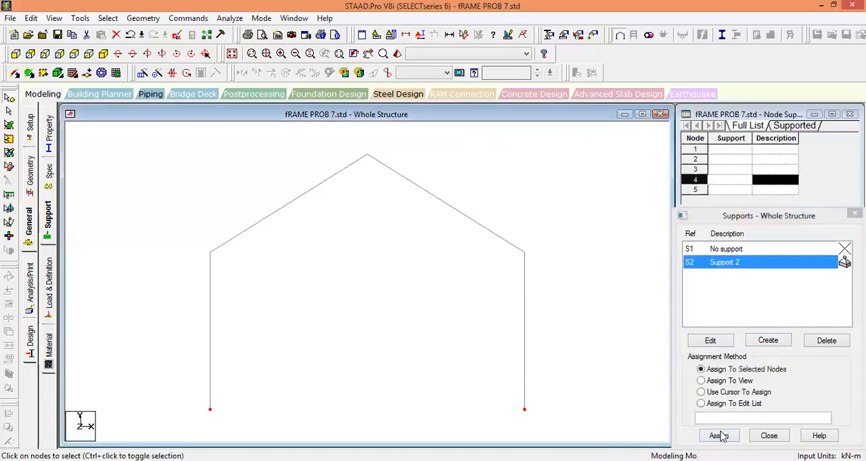
left_click(593, 357)
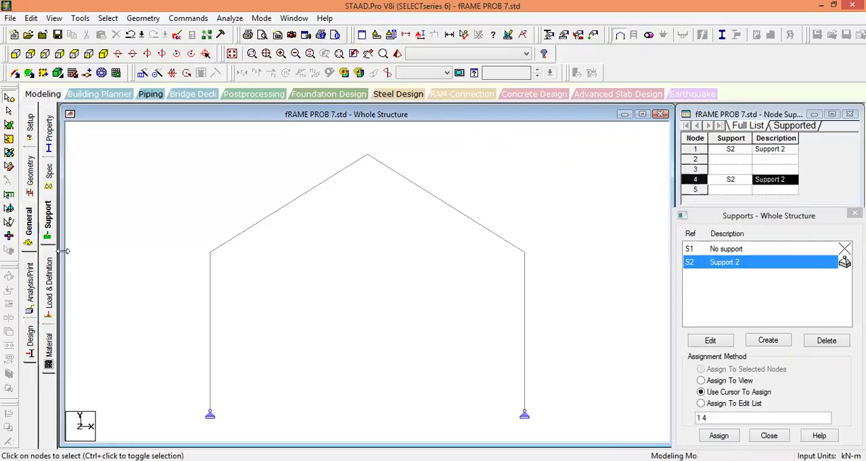
Add primary load case 1 with the title lOADING and loading type None.
left_click(50, 278)
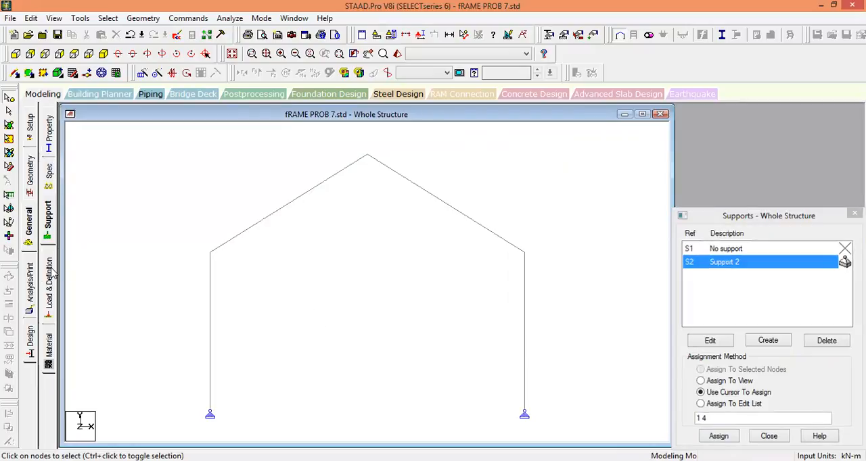
left_click(720, 135)
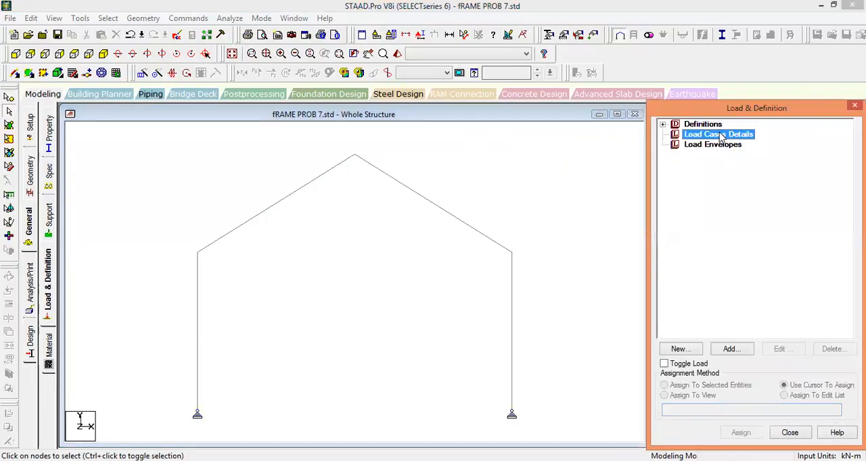
left_click(731, 349)
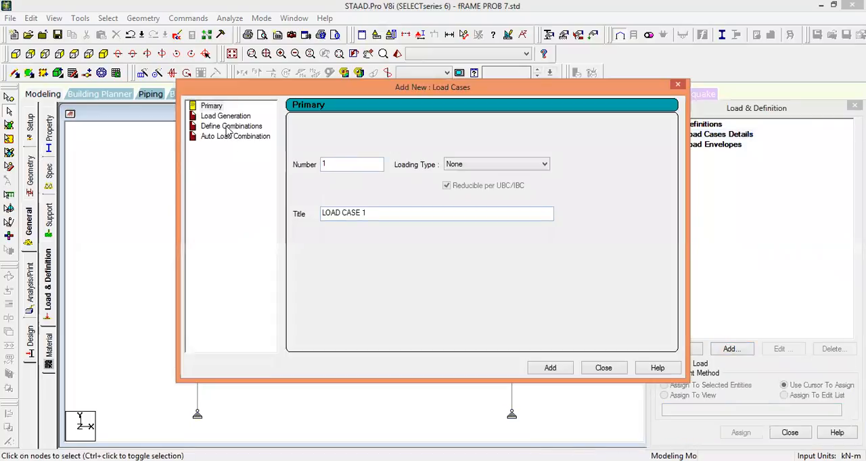
left_click_drag(383, 215, 251, 222)
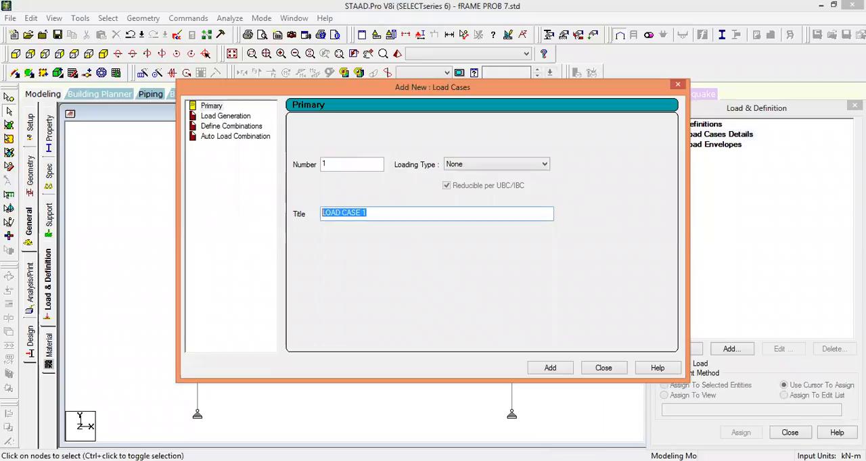
type("lOADING")
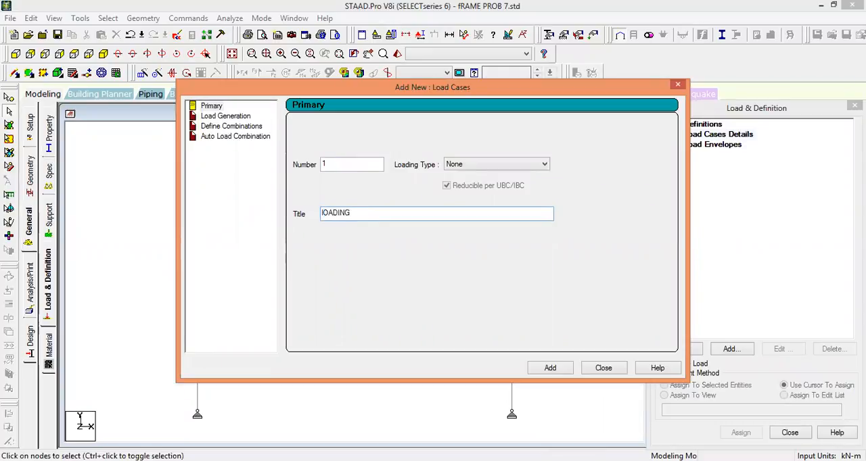
left_click(548, 369)
left_click(601, 371)
Add a uniform member force of 5 kN/m in the GX direction to load case 1.
left_click(716, 144)
left_click(734, 351)
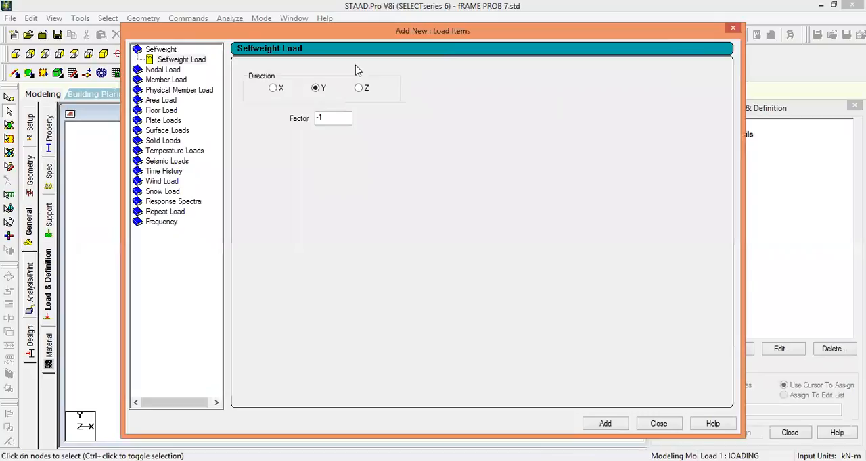
scroll(181, 268, "down", 5)
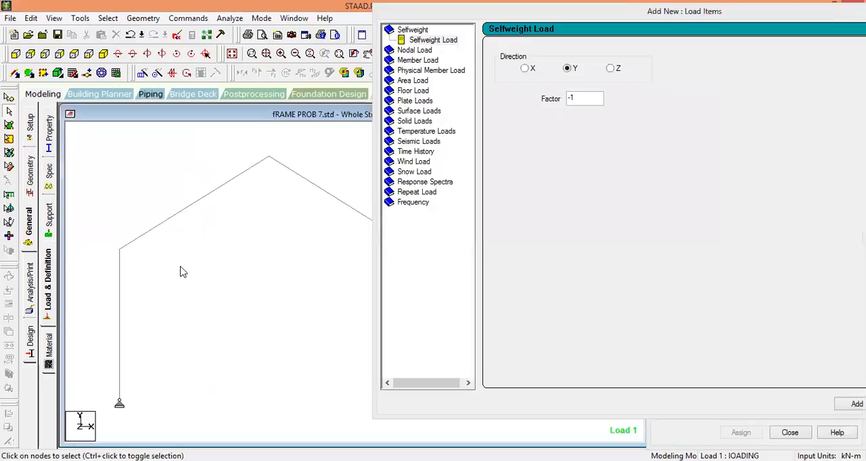
middle_click_drag(248, 278, 220, 269)
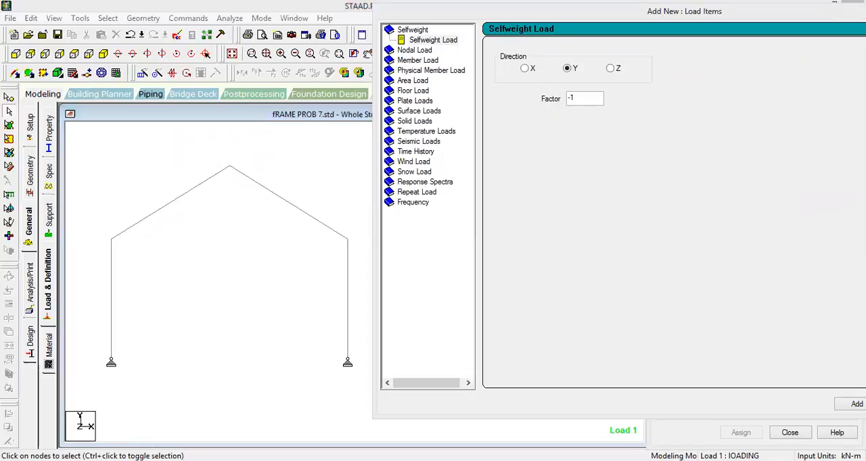
left_click(359, 245)
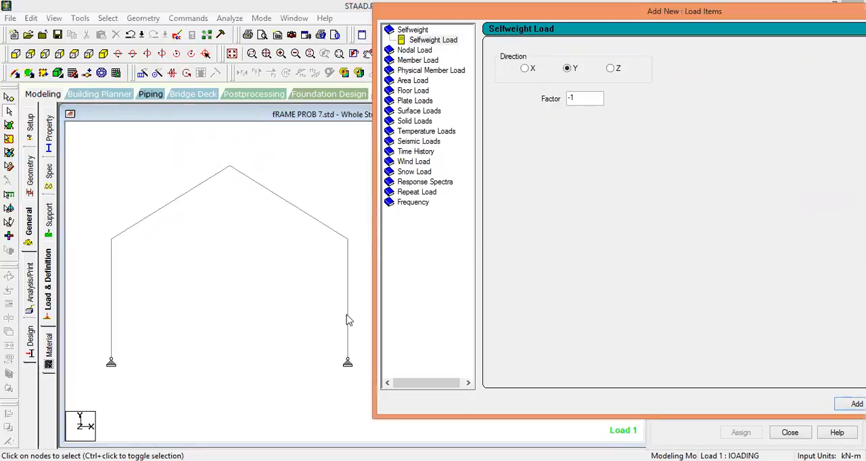
left_click(418, 60)
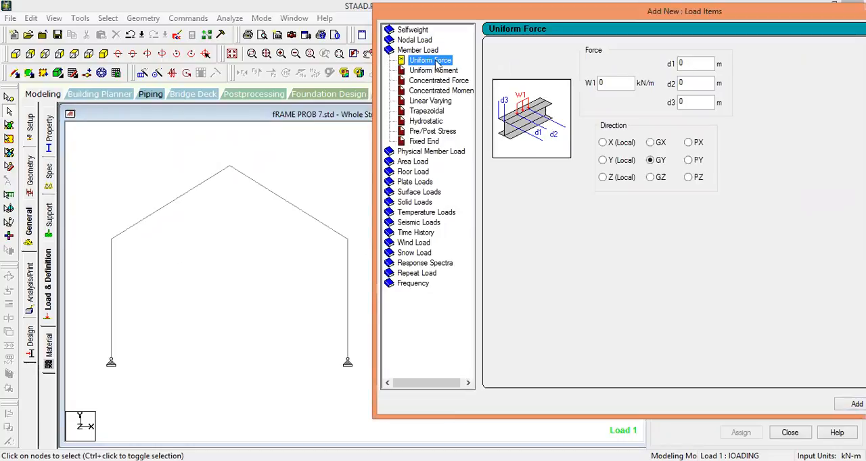
left_click(616, 82)
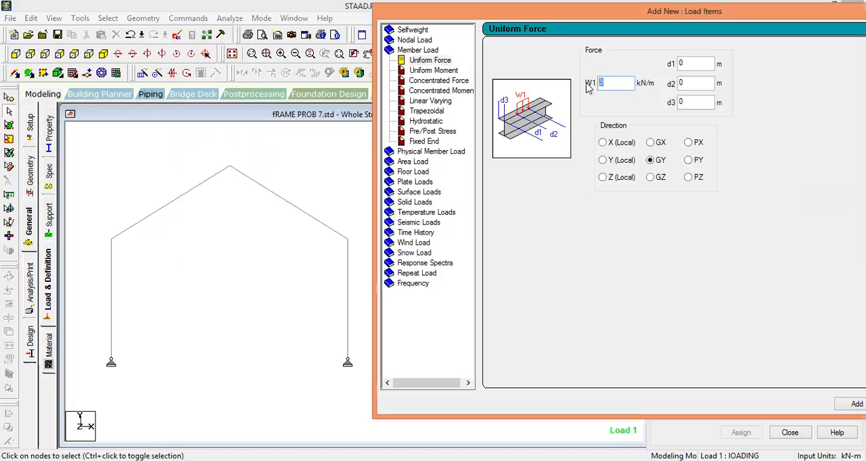
type("5")
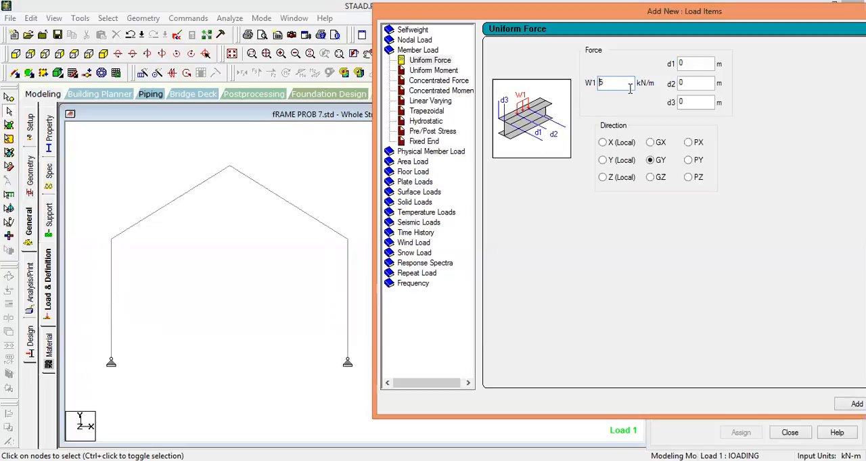
type("-")
left_click(651, 142)
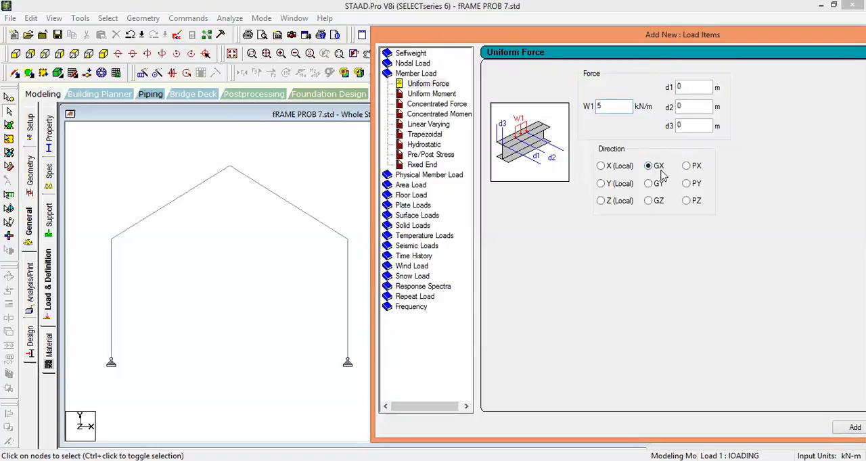
left_click(610, 111)
left_click(842, 430)
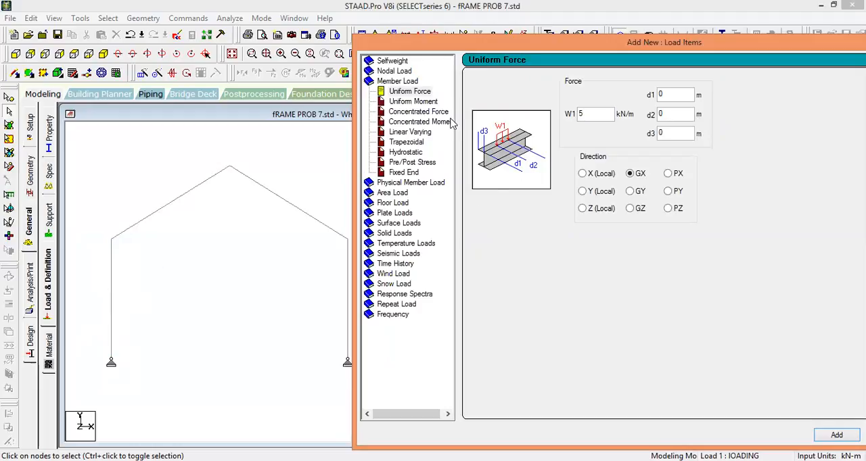
Add a concentrated member force of -20 kN in the GY direction at d1 = 3 m to load case 1.
left_click(428, 112)
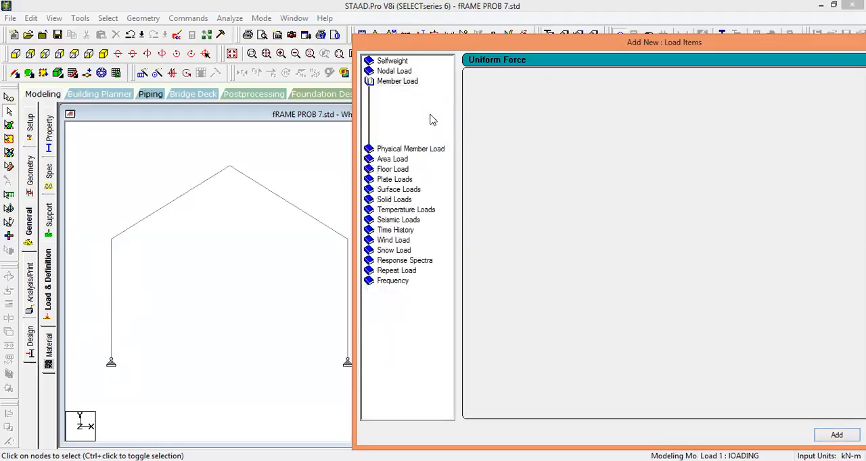
double_click(593, 113)
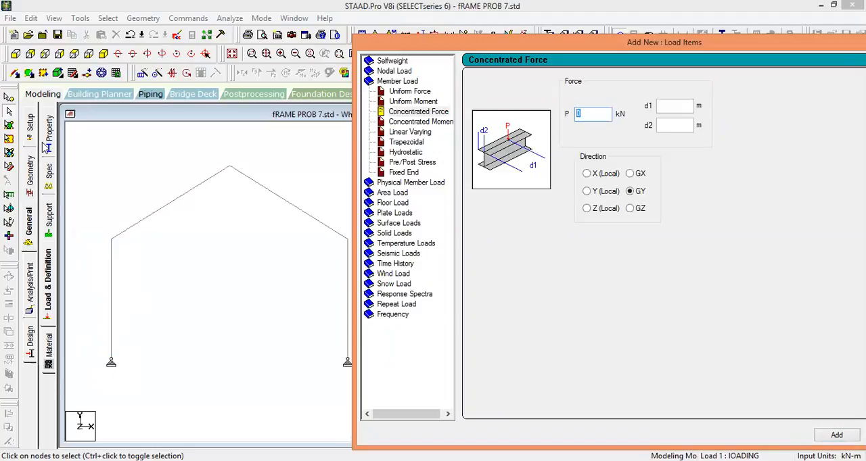
left_click(113, 350)
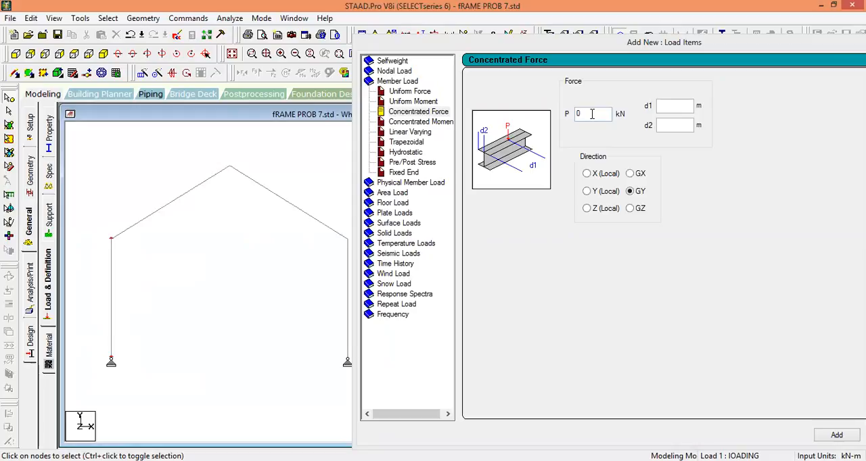
left_click(554, 120)
type("-2")
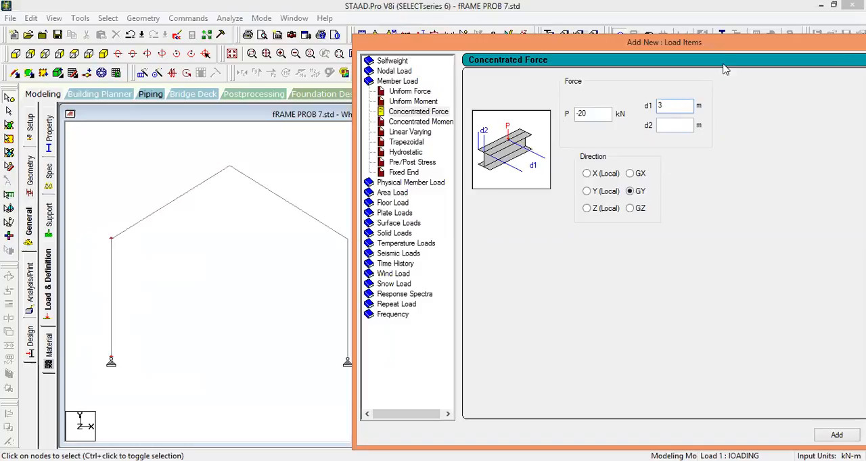
left_click_drag(384, 45, 250, 38)
left_click(701, 429)
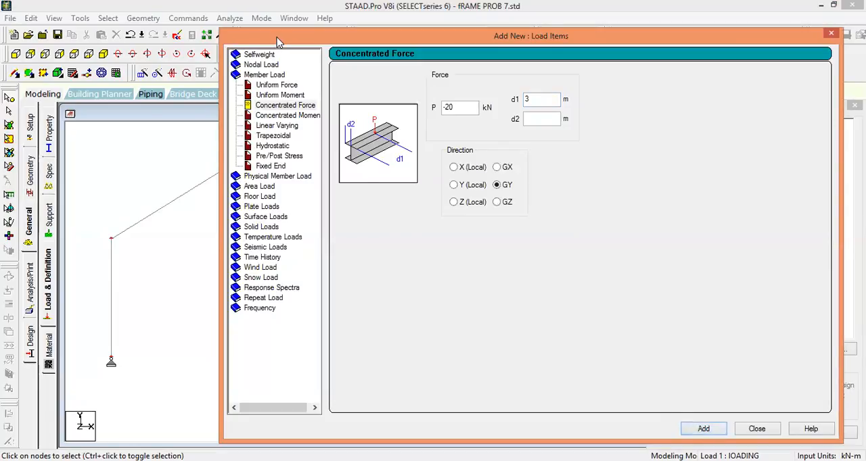
Add a concentrated member force of -10 kN in the GY direction at d1 = 3 m to load case 1, accepting the auto save.
left_click_drag(276, 37, 411, 51)
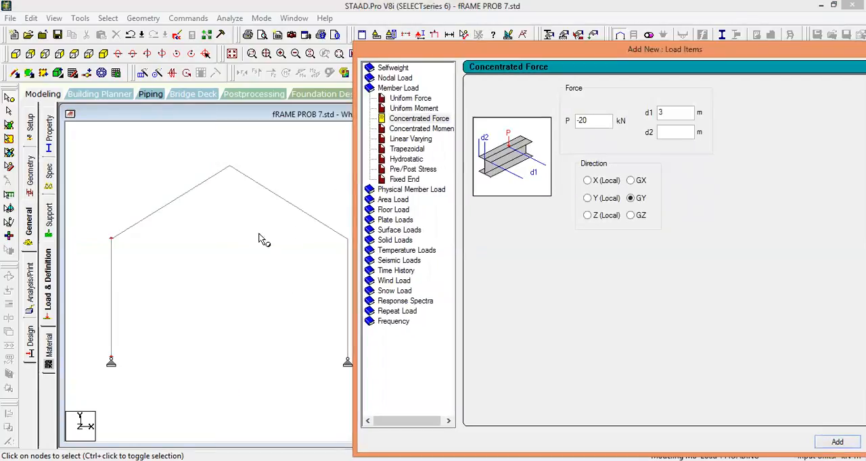
left_click(221, 264)
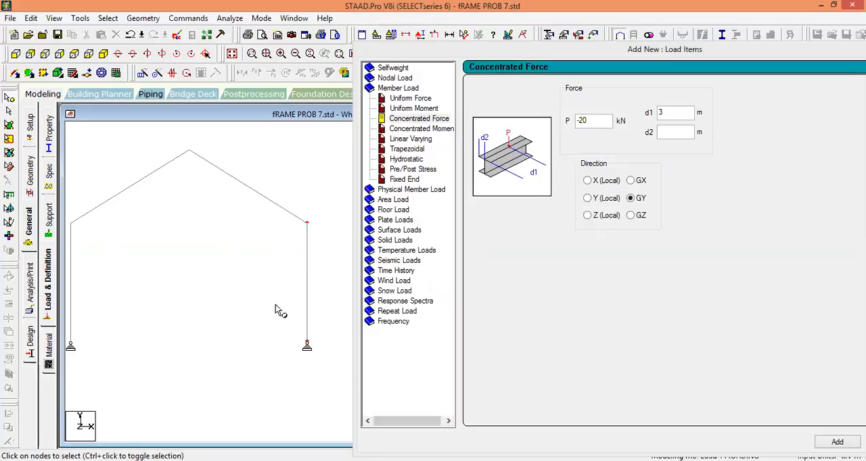
scroll(242, 250, "down", 3)
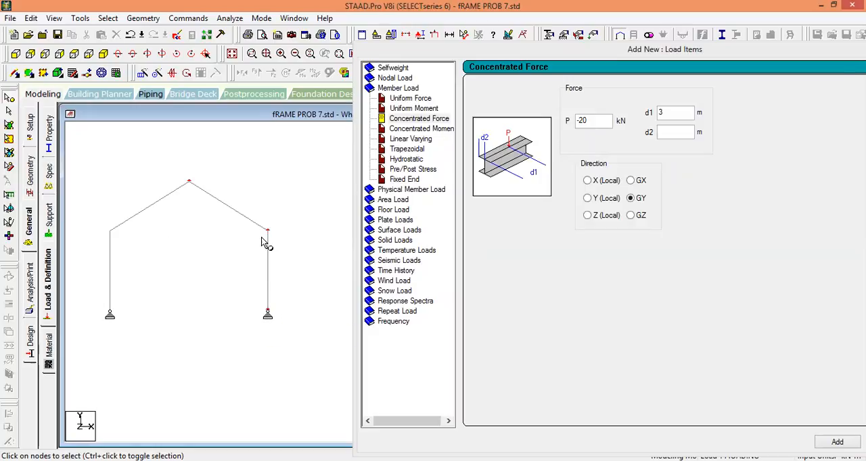
left_click_drag(101, 217, 132, 245)
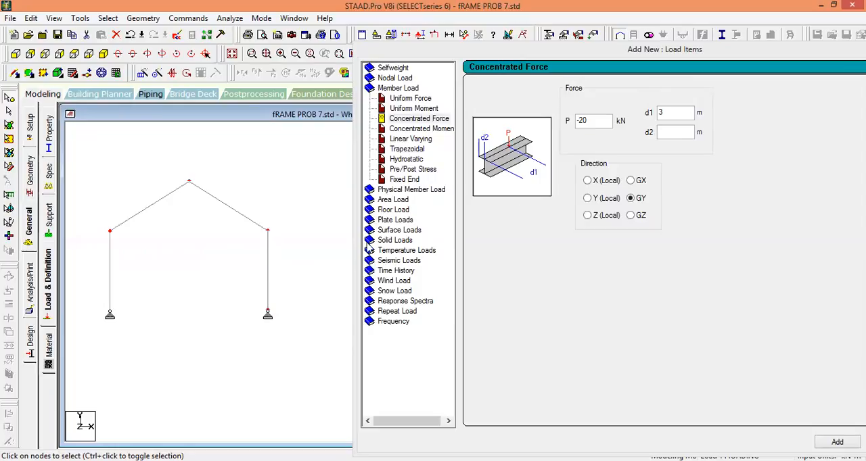
left_click(583, 120)
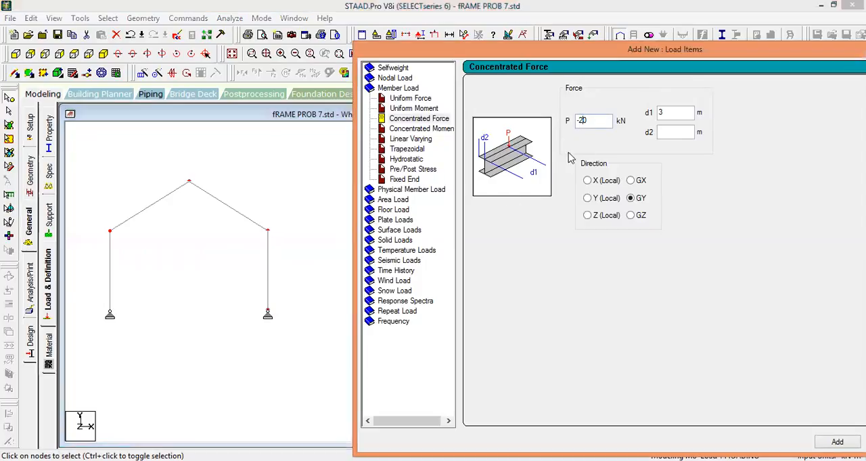
key("BackSpace")
type("1")
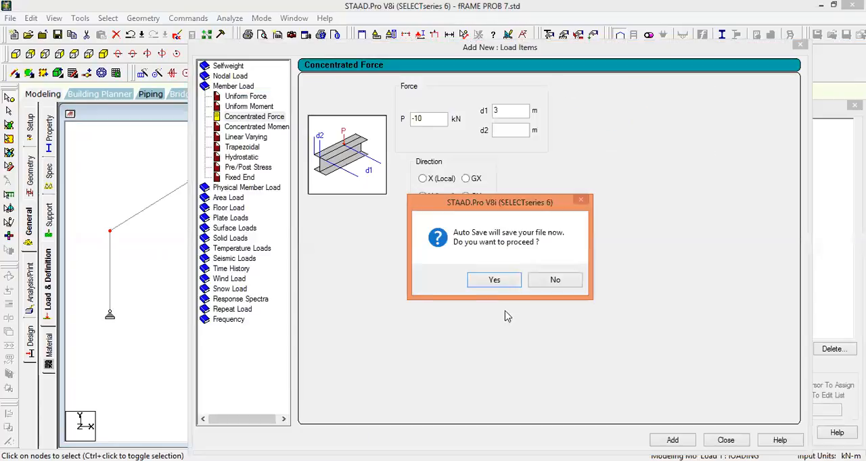
left_click(492, 280)
left_click(358, 252)
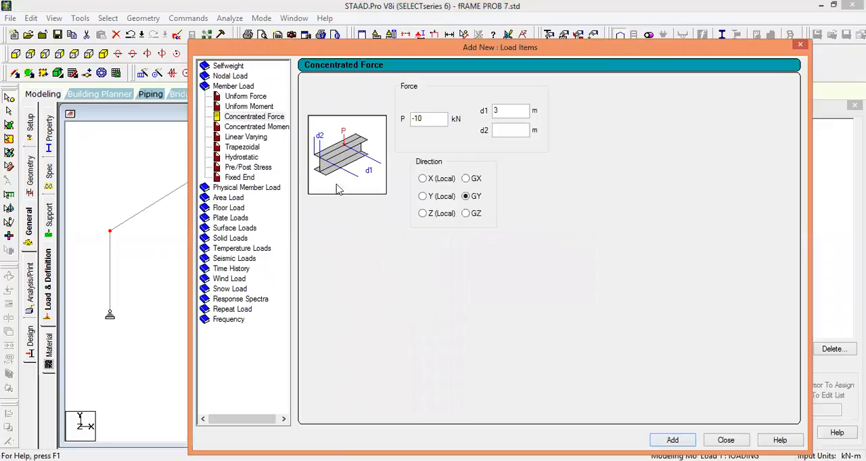
Add a concentrated member moment of -15 kNm in the GZ direction at d1 = 3 m to load case 1.
left_click(262, 128)
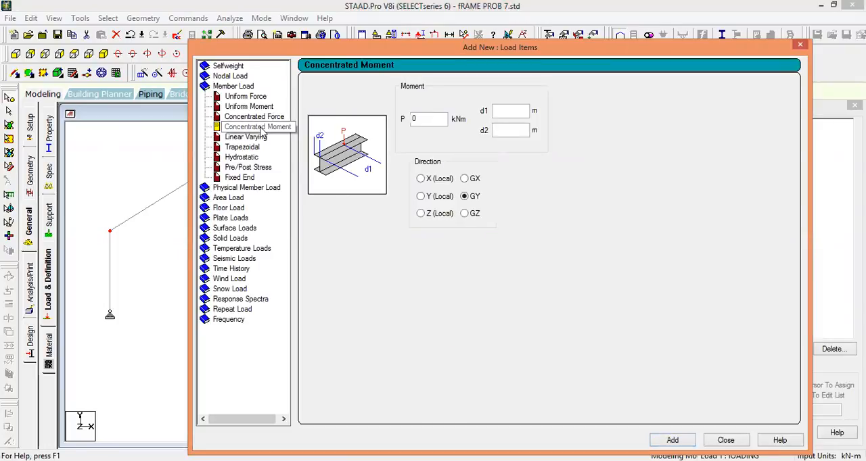
left_click_drag(290, 47, 408, 38)
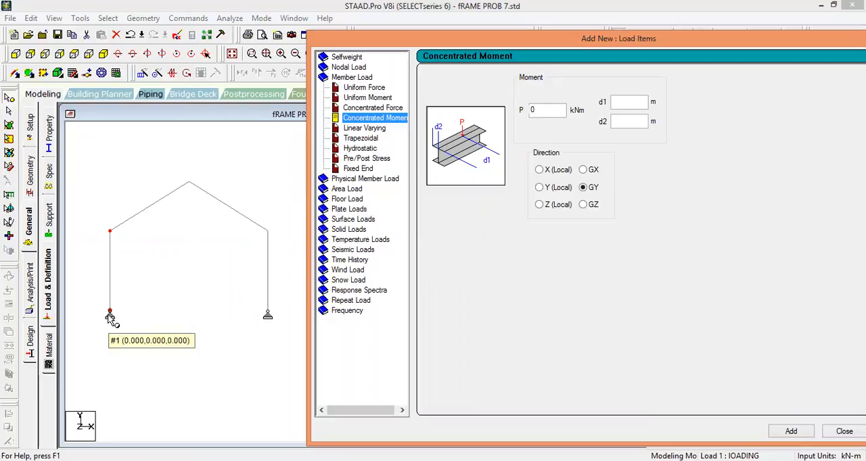
double_click(543, 110)
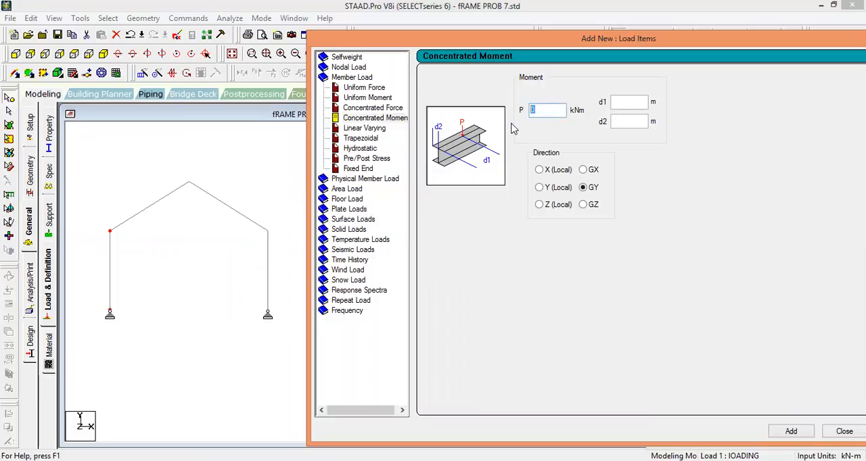
type("-")
key("alt+Tab")
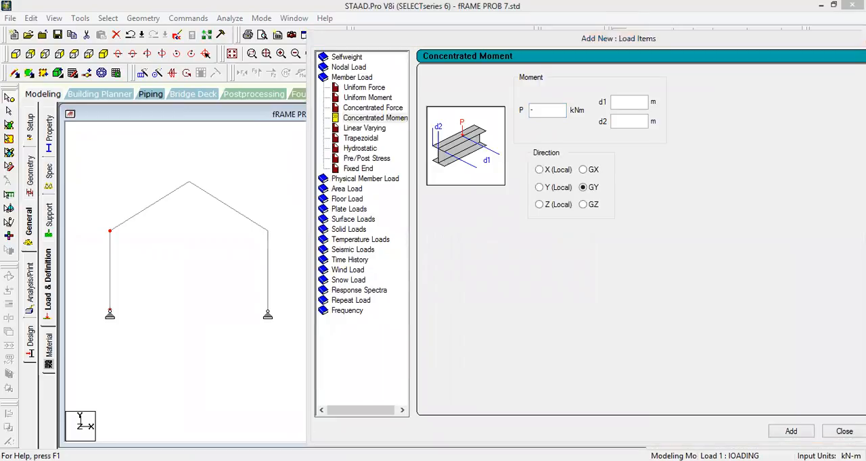
key("alt+Tab")
type("1")
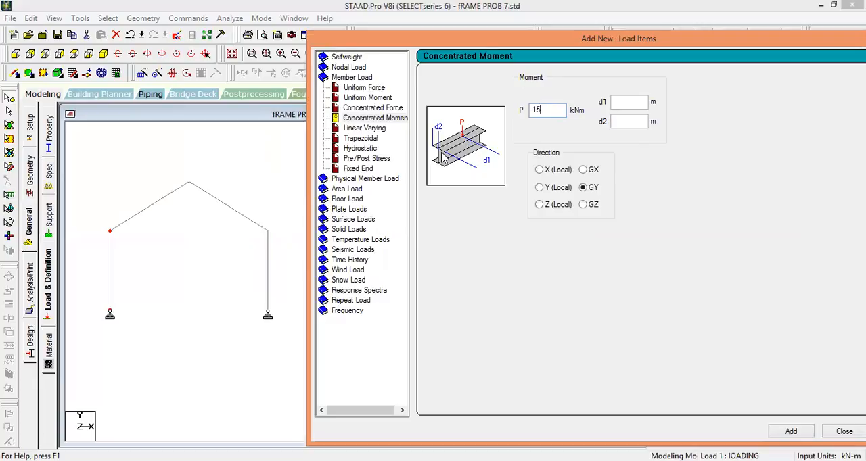
left_click(623, 105)
type("3")
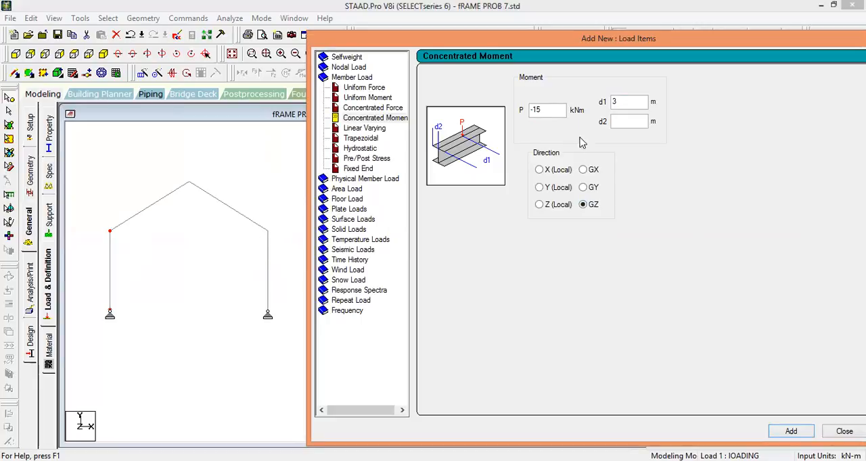
Add a concentrated member moment of 7.5 kNm about GZ at d1 = 3 m and finish adding load items.
left_click_drag(545, 113, 522, 110)
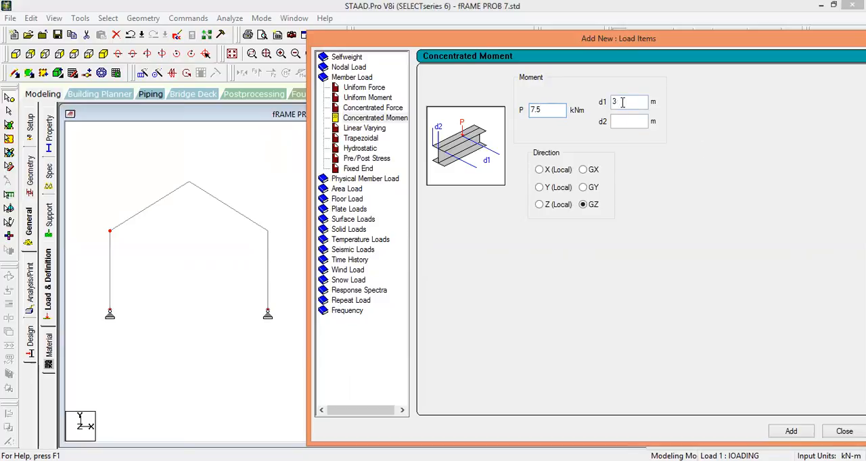
left_click(792, 432)
left_click_drag(357, 40, 221, 98)
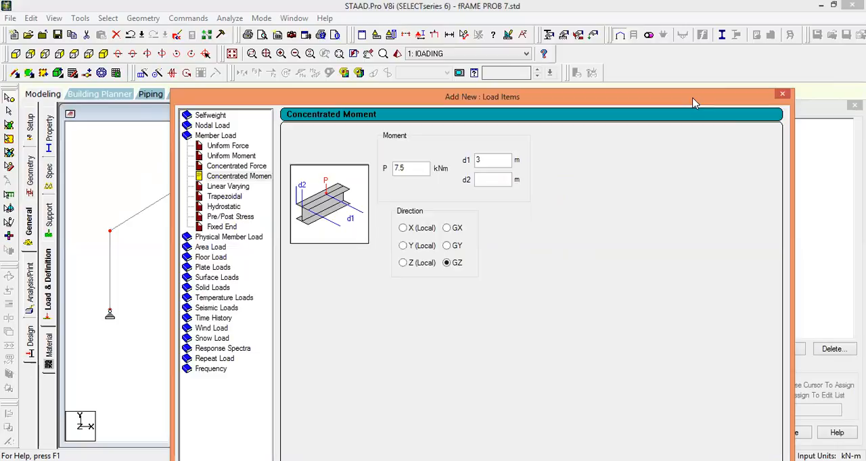
left_click_drag(693, 103, 565, 21)
left_click(558, 413)
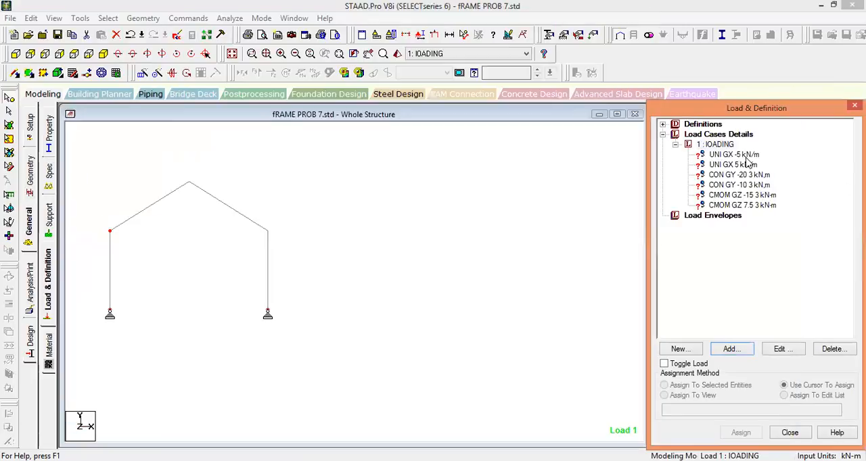
Assign the -5 kN/m GX uniform load to the frame's left column, beam 1.
left_click(740, 155)
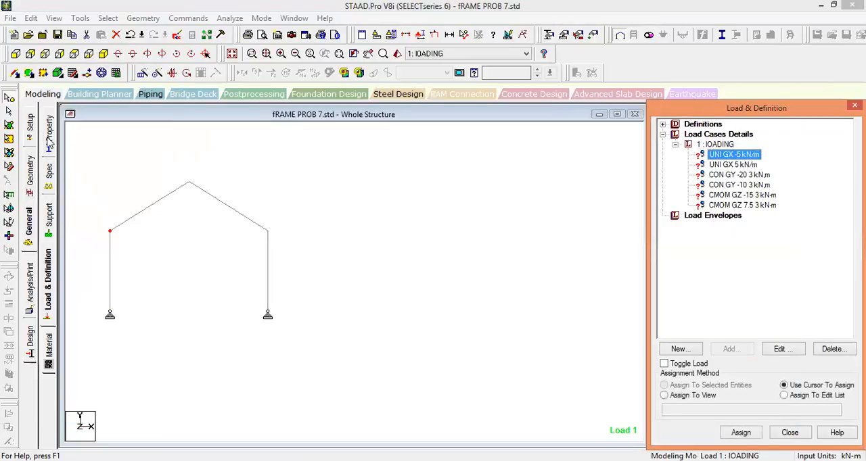
left_click(9, 112)
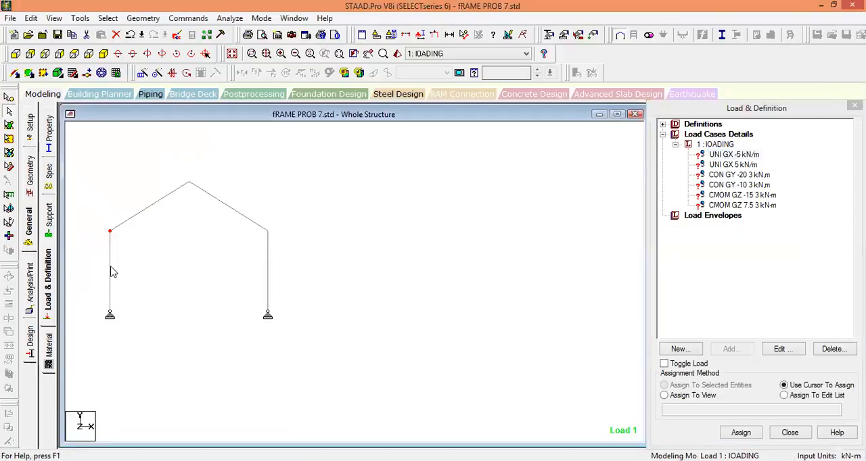
left_click(110, 272)
left_click(693, 385)
left_click(740, 433)
left_click(766, 309)
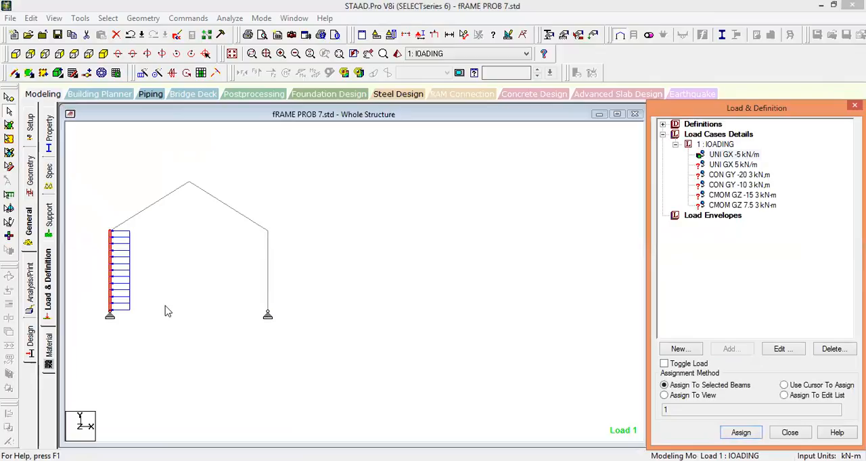
Assign the 5 kN/m GX uniform load to the frame's right column, beam 3.
scroll(208, 281, "up", 4)
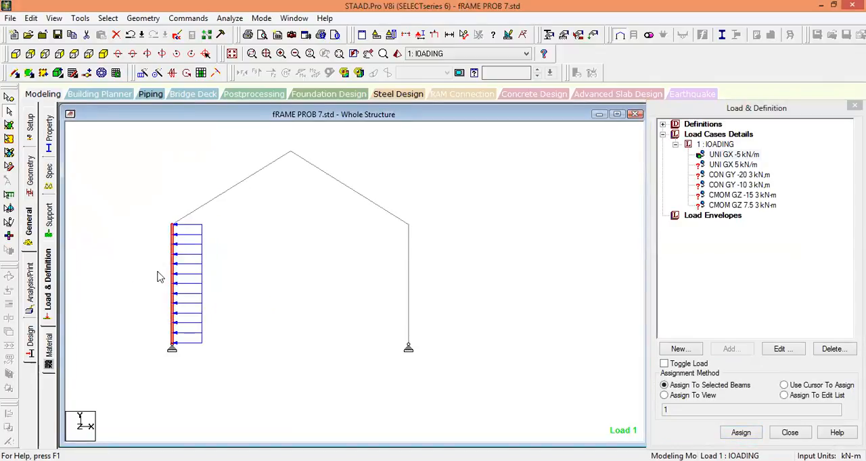
left_click(351, 286)
left_click(734, 164)
left_click(408, 273)
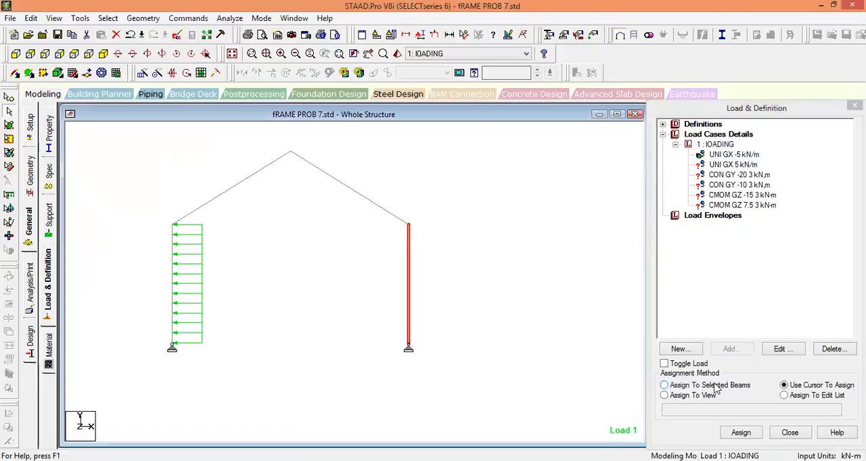
left_click(715, 386)
left_click(740, 432)
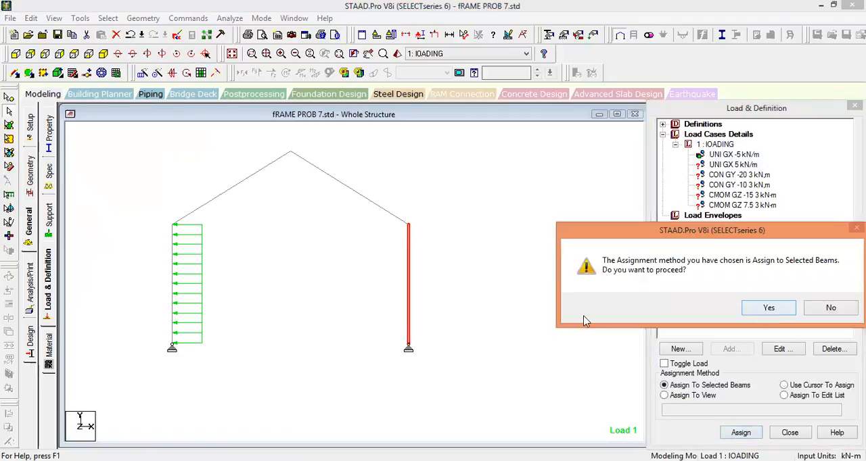
key("Return")
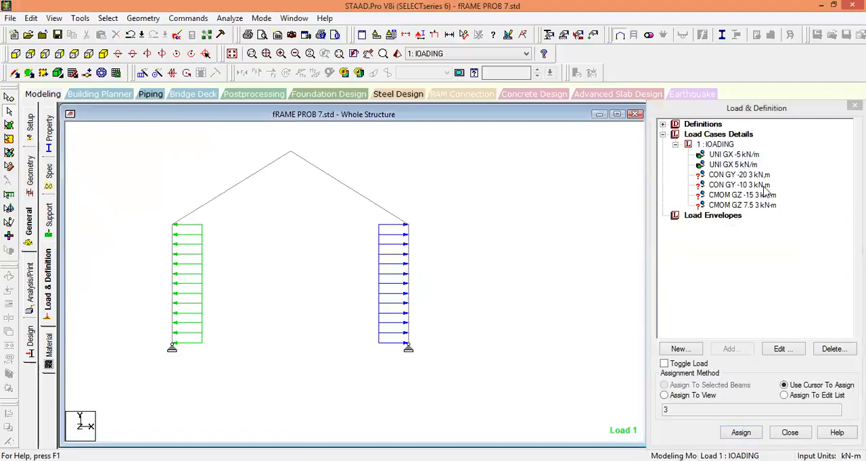
Assign the -20 kN GY concentrated force at 3 m to the left column, beam 1.
left_click(749, 177)
left_click(246, 304)
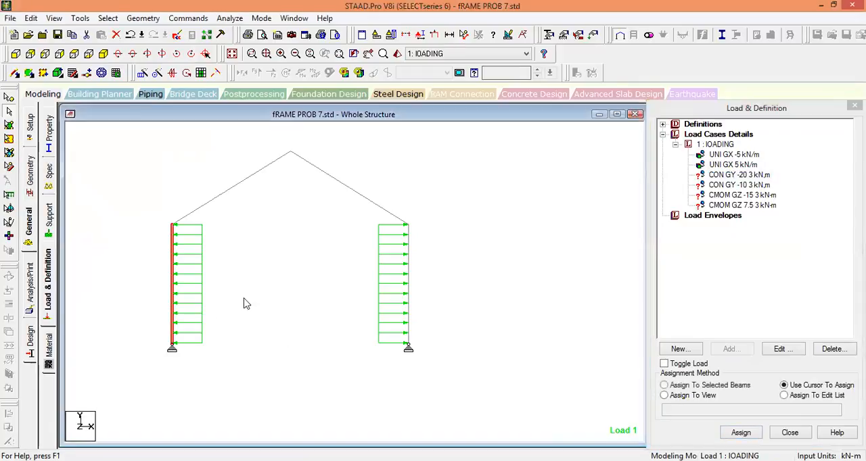
left_click(734, 387)
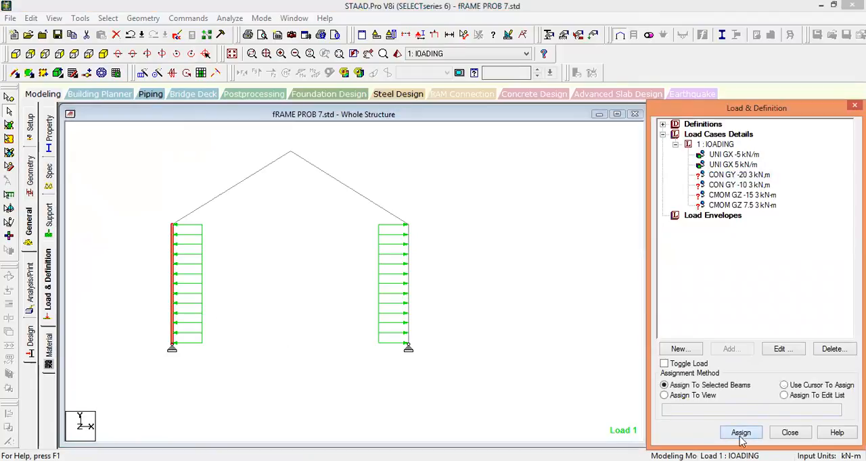
left_click(741, 433)
key("Return")
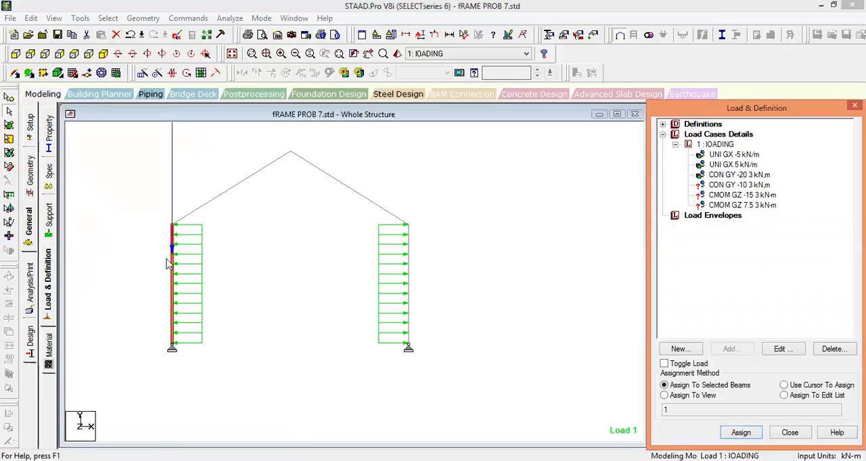
Assign the -10 kN GY concentrated force at 3 m to the right column, beam 3.
left_click(739, 185)
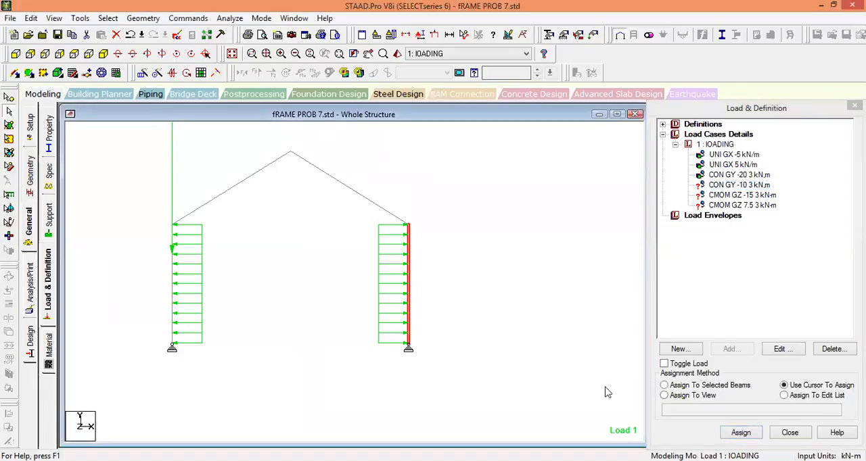
left_click(740, 434)
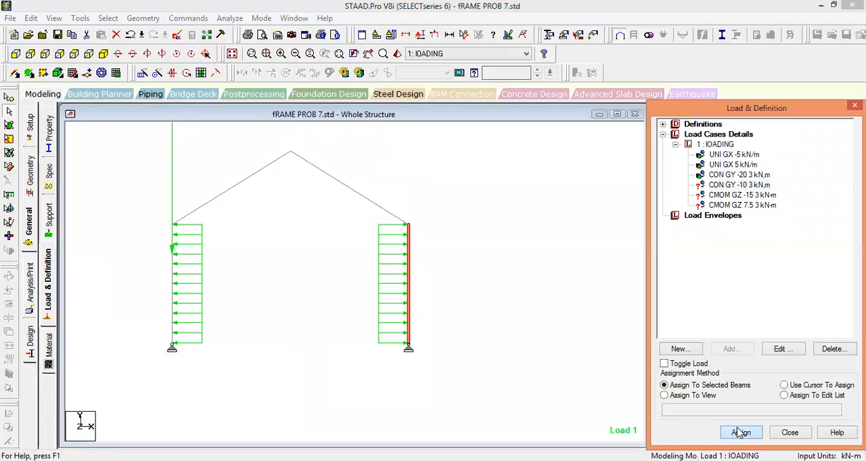
left_click(756, 312)
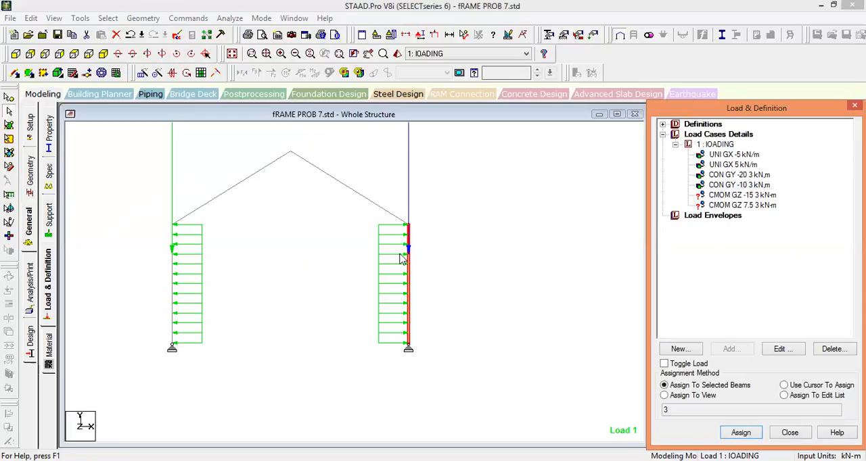
Assign the -15 kNm GZ concentrated moment at 3 m to the left column, beam 1.
left_click(751, 196)
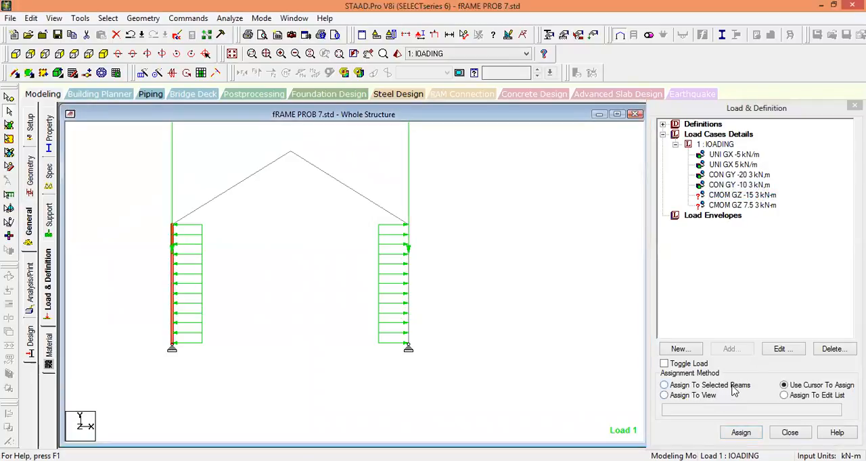
left_click(742, 433)
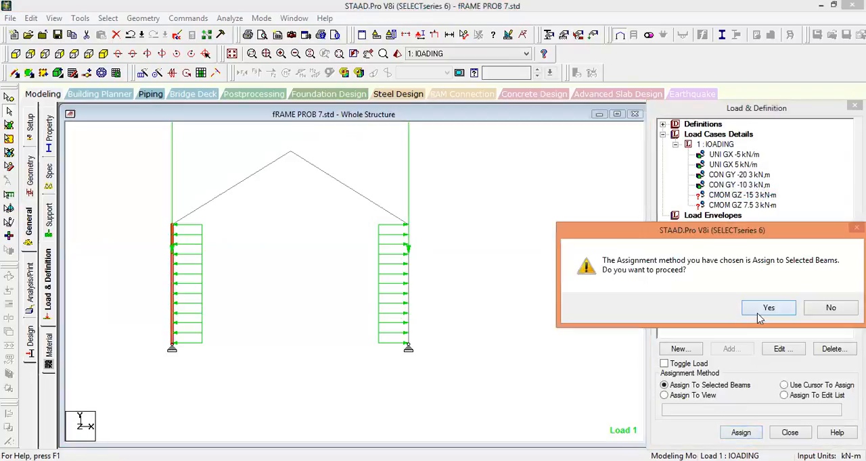
left_click(759, 314)
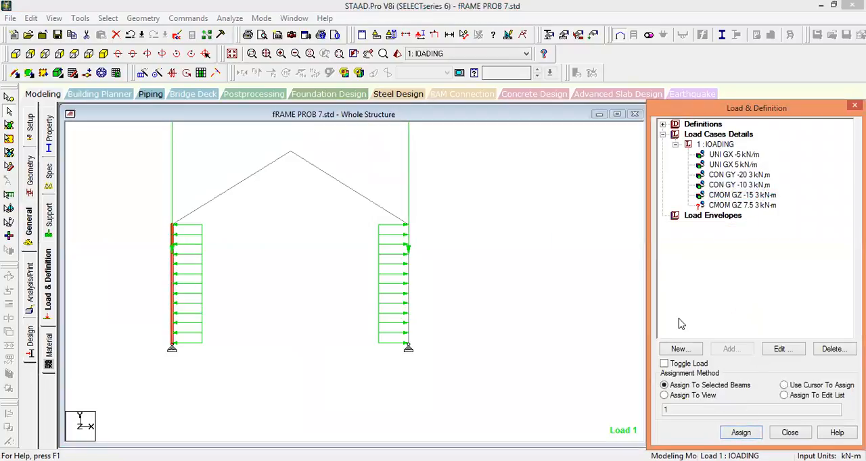
left_click(742, 196)
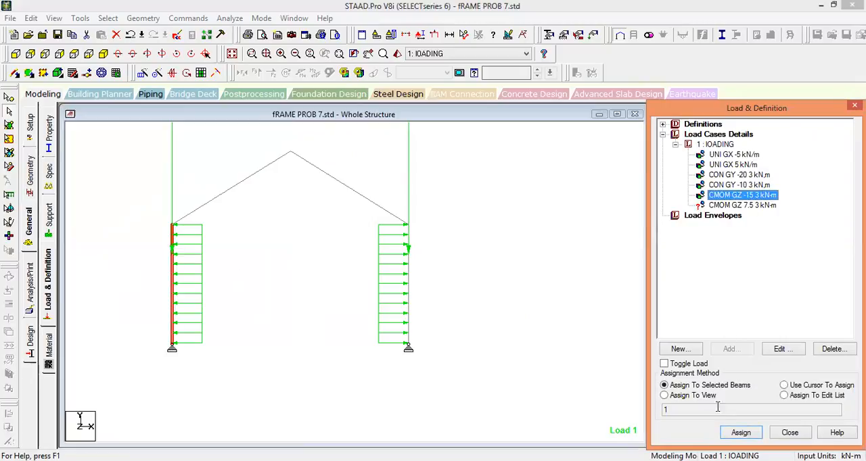
left_click(740, 433)
left_click(763, 310)
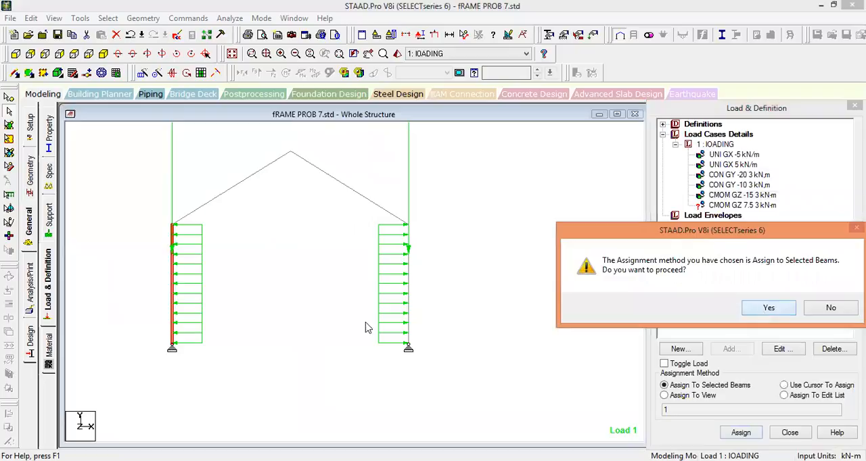
scroll(253, 295, "down", 2)
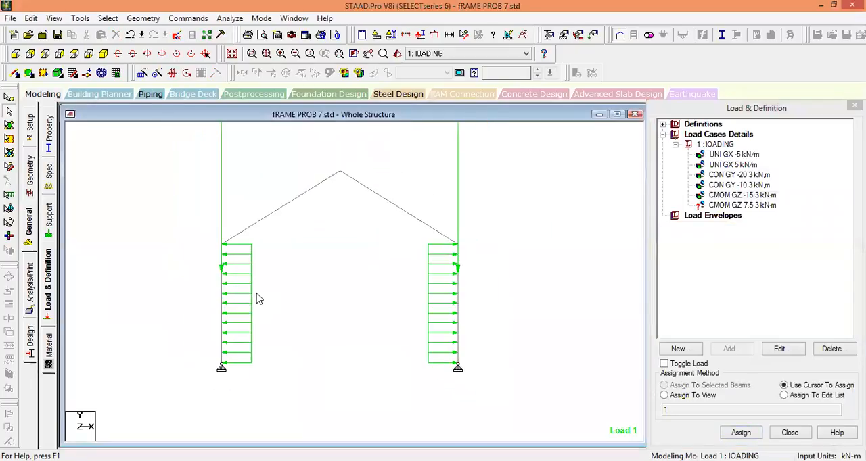
Reapply the -15 kNm GZ concentrated moment at 3 m to the left column, beam 1.
left_click_drag(257, 304, 175, 271)
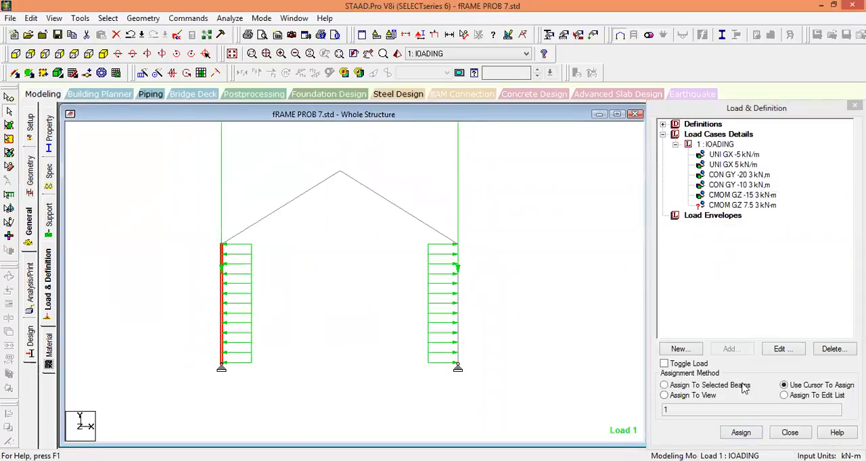
left_click(718, 387)
left_click(741, 433)
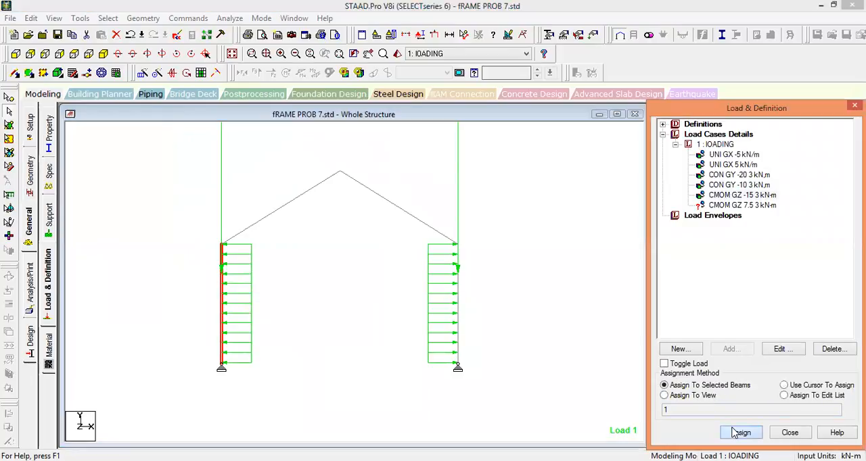
left_click(715, 308)
left_click(130, 125)
Examine the -10 kN force and the two GZ moment definitions with the frame shown in isometric view.
left_click(102, 54)
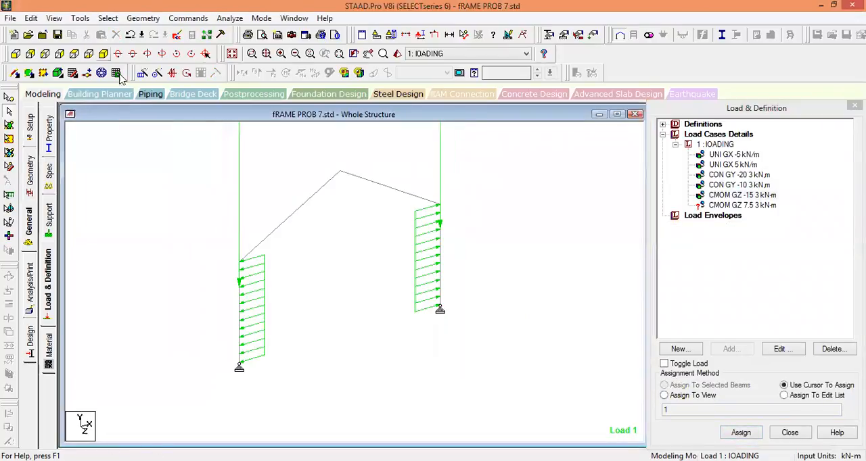
left_click(744, 185)
left_click(739, 196)
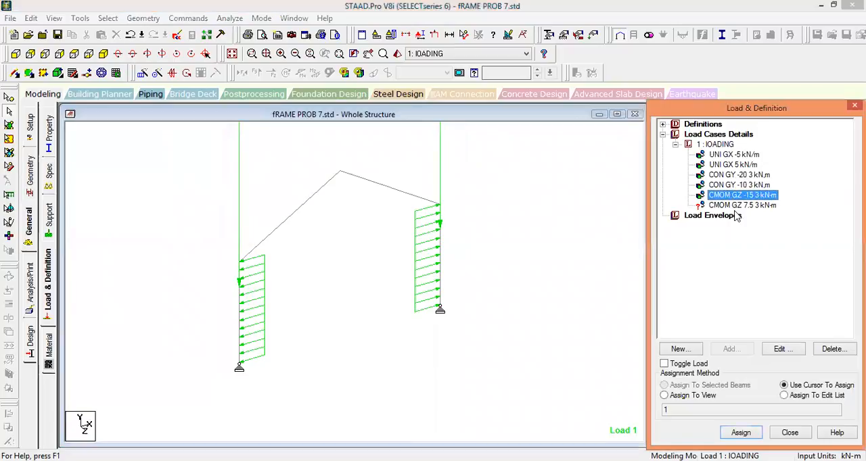
left_click(737, 205)
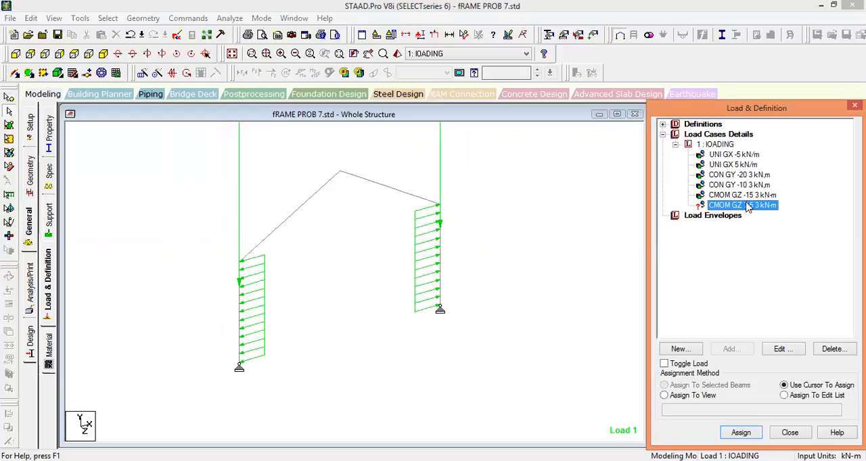
left_click(751, 196)
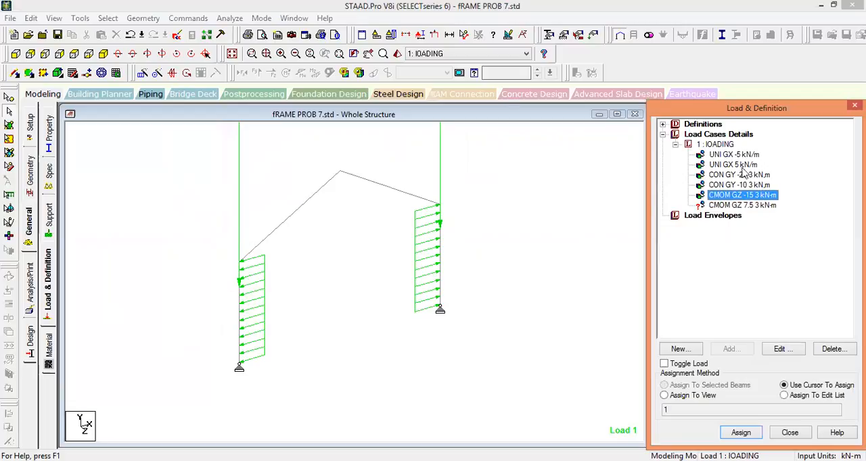
Assign the 7.5 kNm GZ concentrated moment at 3 m to the right column, beam 3.
left_click(14, 55)
left_click(740, 207)
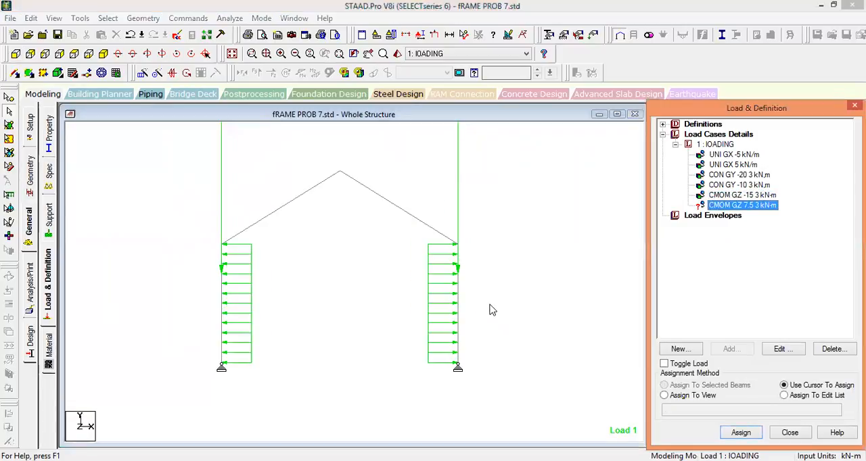
left_click(483, 298)
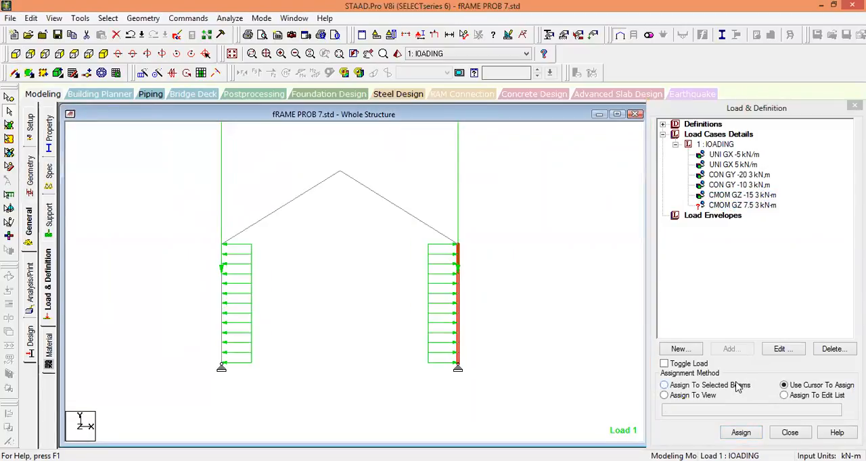
left_click(738, 385)
left_click(741, 433)
left_click(713, 305)
Inspect the columns up close and in isometric view for the two assigned GZ concentrated moments.
left_click(518, 302)
scroll(498, 282, "up", 5)
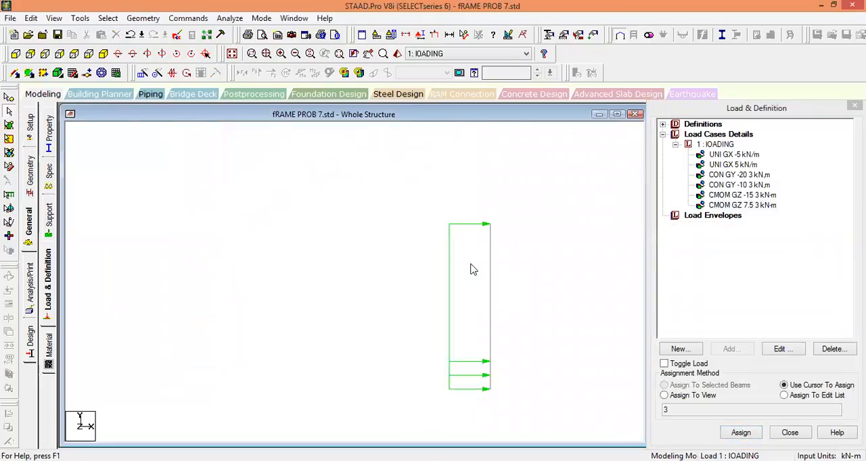
middle_click_drag(411, 301, 450, 296)
scroll(492, 272, "up", 2)
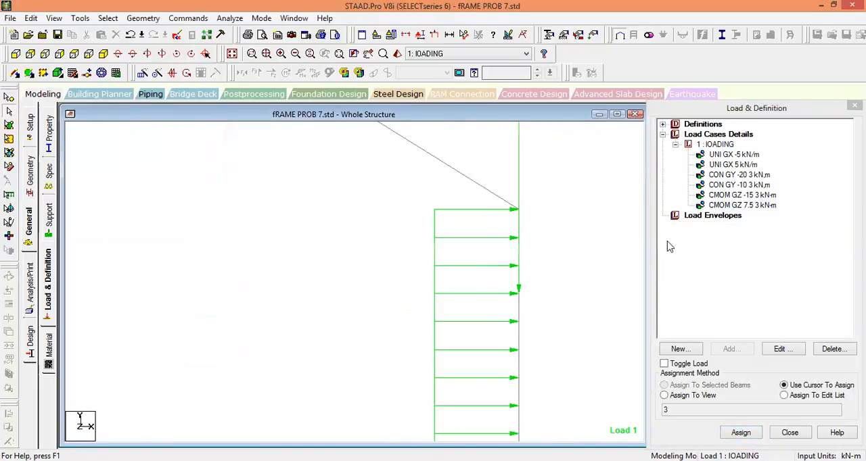
left_click(721, 194)
left_click(723, 204)
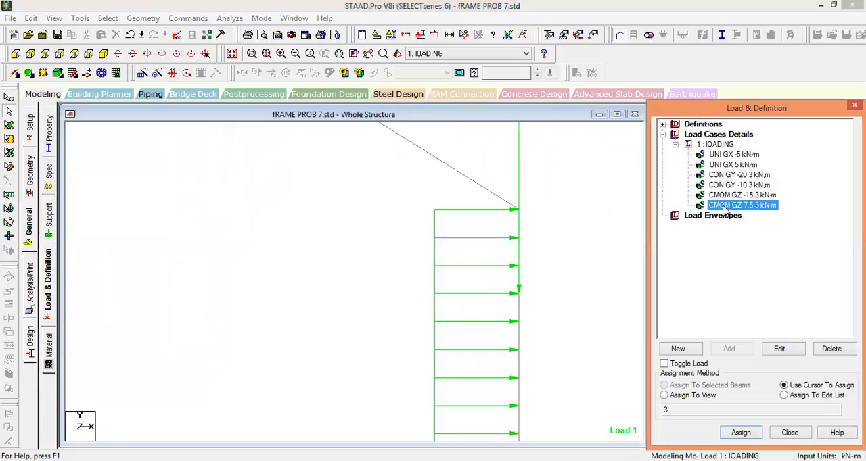
middle_click_drag(472, 266, 461, 232)
scroll(461, 241, "down", 7)
middle_click_drag(397, 284, 496, 312)
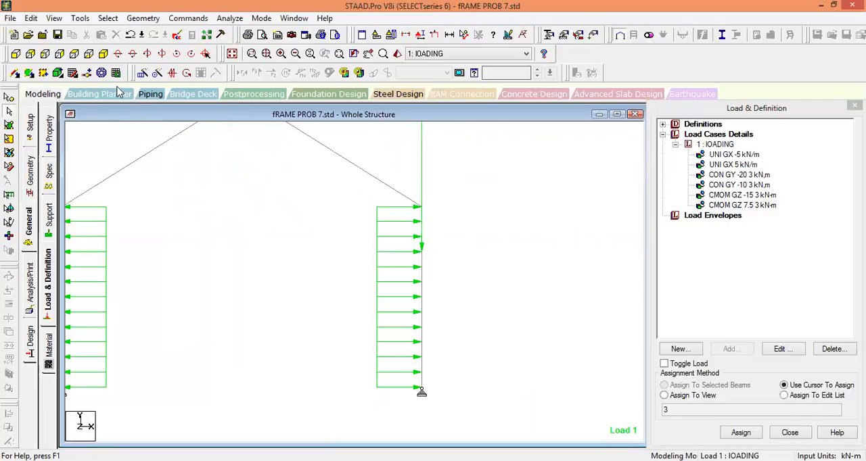
left_click(103, 53)
middle_click_drag(296, 241, 358, 254)
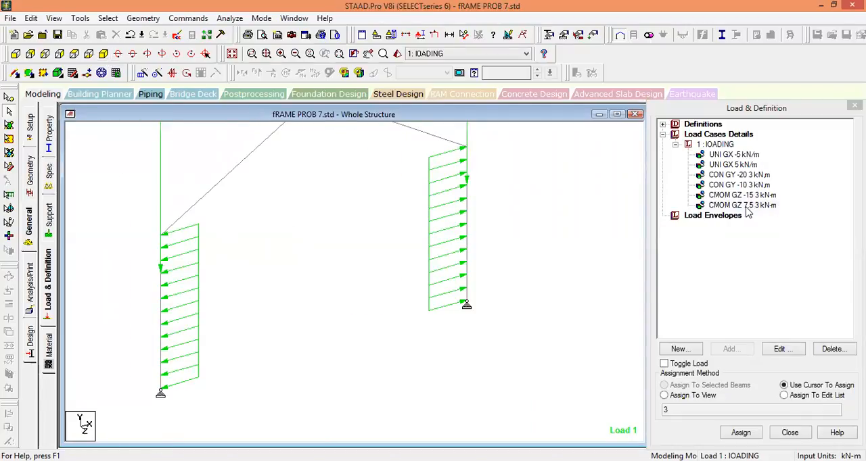
Set the point moment display scale of the structure diagrams to 10 kNm per m.
right_click(541, 214)
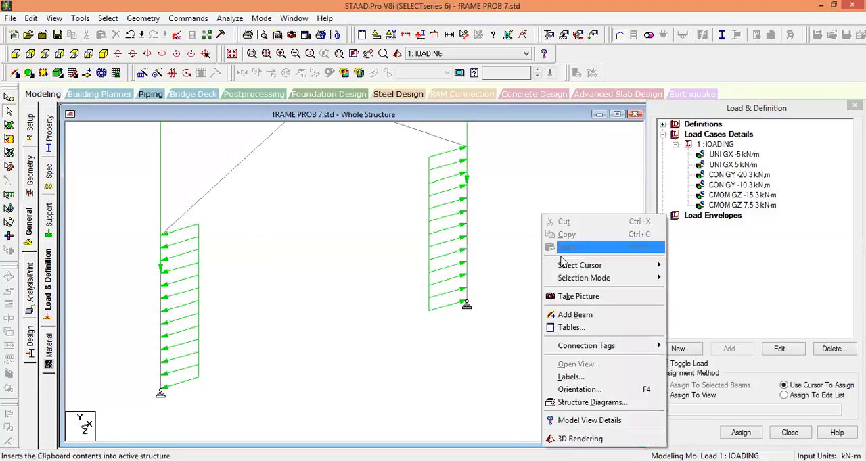
left_click(591, 380)
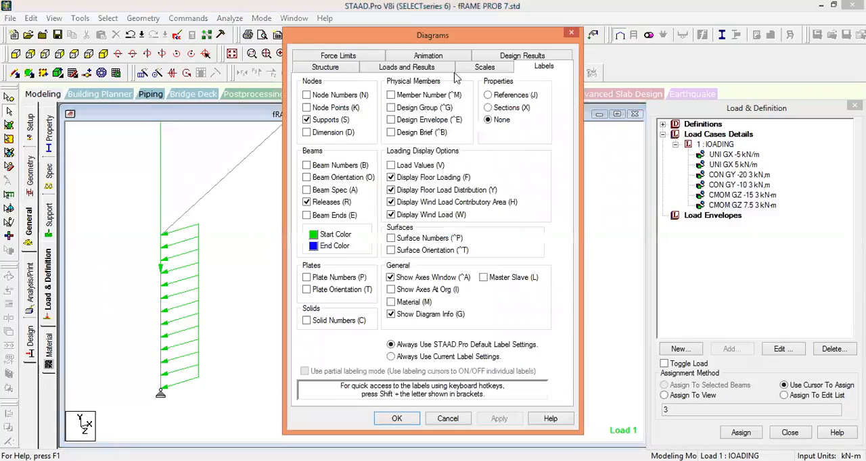
left_click(478, 69)
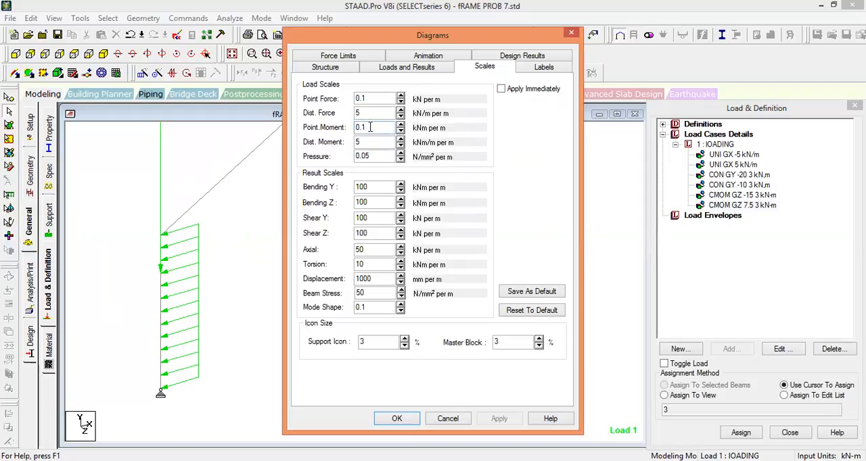
key("BackSpace")
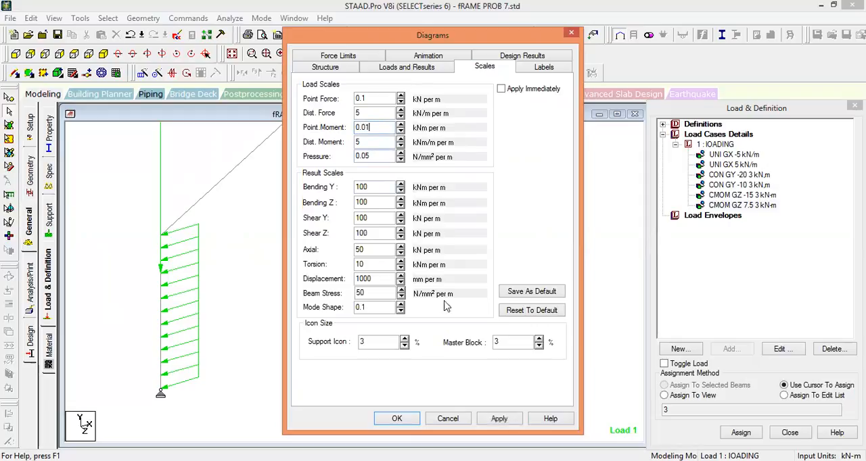
left_click(506, 420)
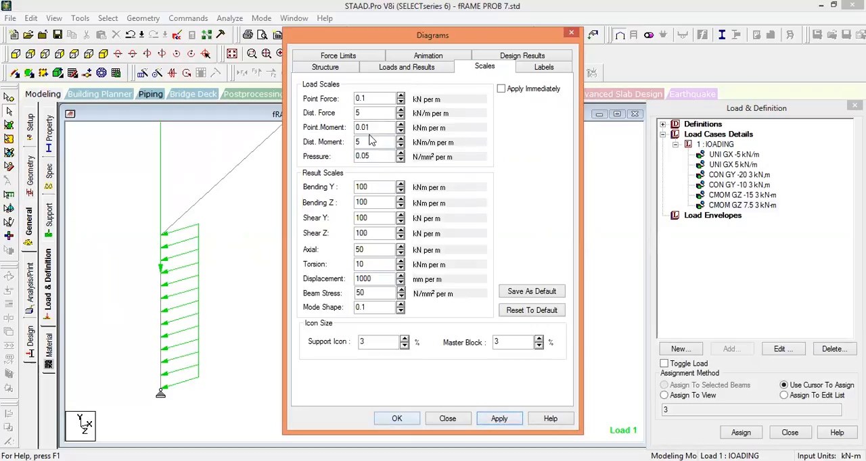
left_click_drag(375, 126, 353, 133)
type("10")
left_click(495, 420)
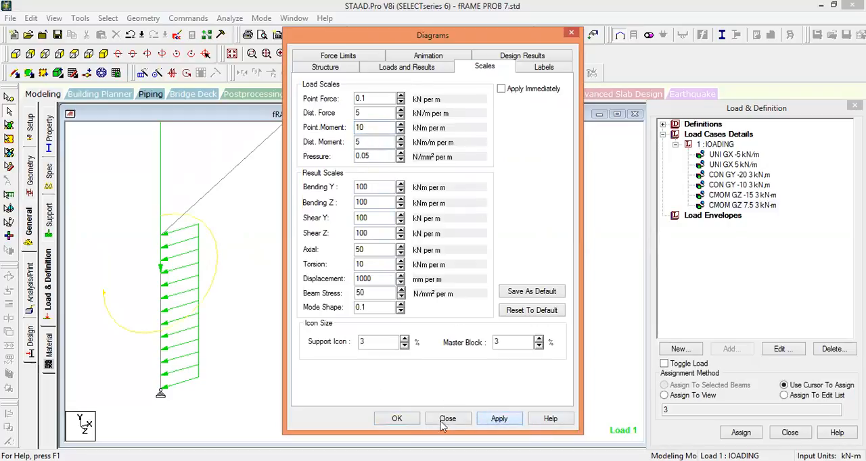
left_click(395, 420)
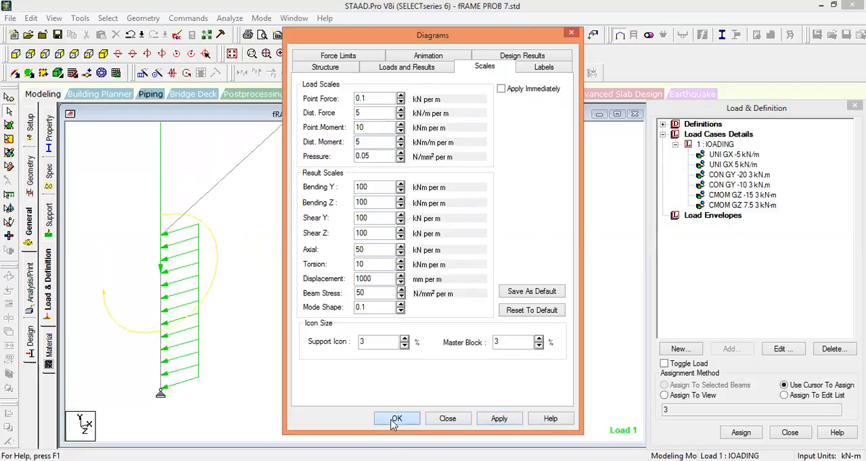
Show the frame in front view and highlight the -15 kNm GZ moment to examine its symbol on the left column.
left_click(15, 53)
middle_click_drag(482, 267, 522, 258)
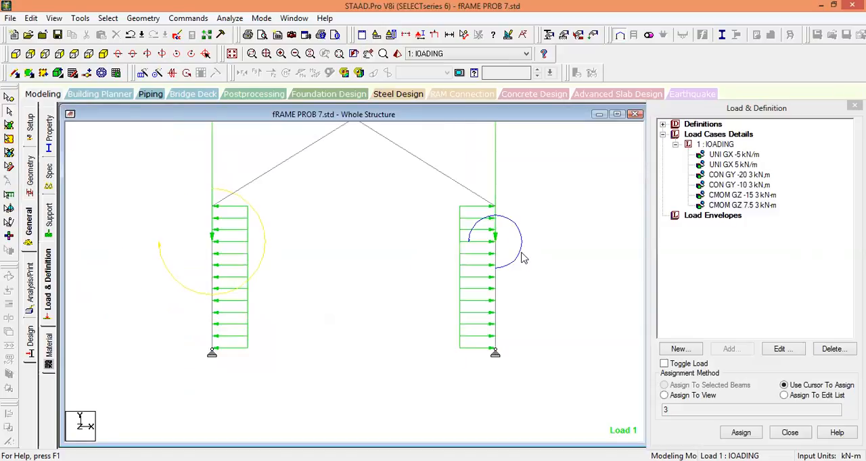
left_click(740, 195)
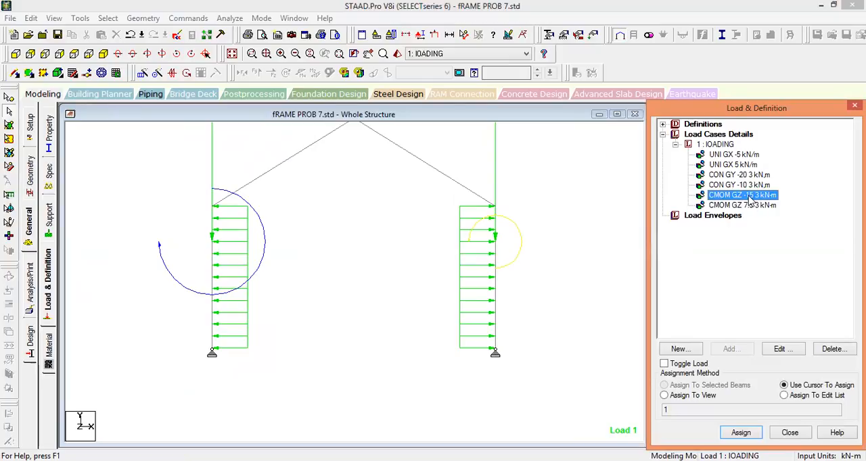
double_click(744, 196)
left_click(549, 344)
Adjust the point moment display scale again so the moment symbols are drawn smaller on both columns.
right_click(549, 344)
left_click(582, 277)
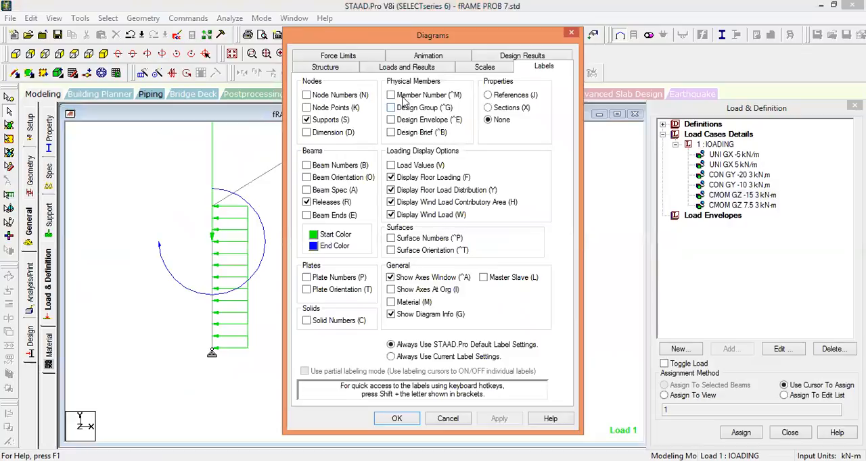
left_click(484, 68)
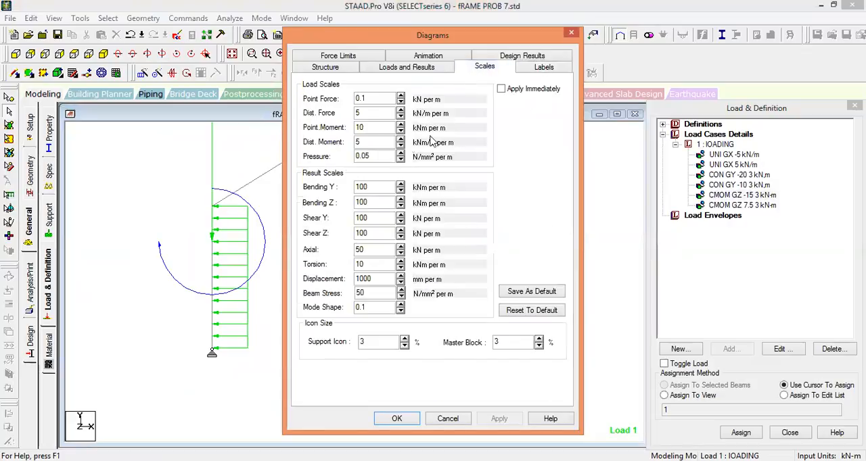
left_click(373, 129)
key("BackSpace")
key("BackSpace")
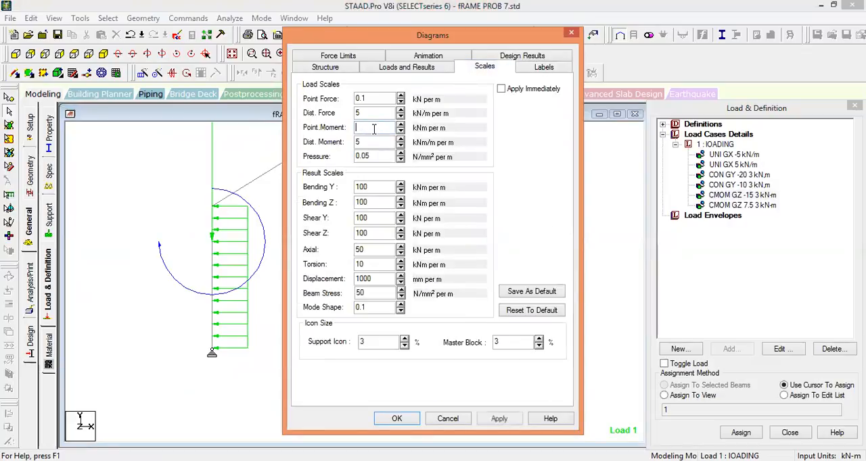
left_click(498, 419)
left_click(397, 418)
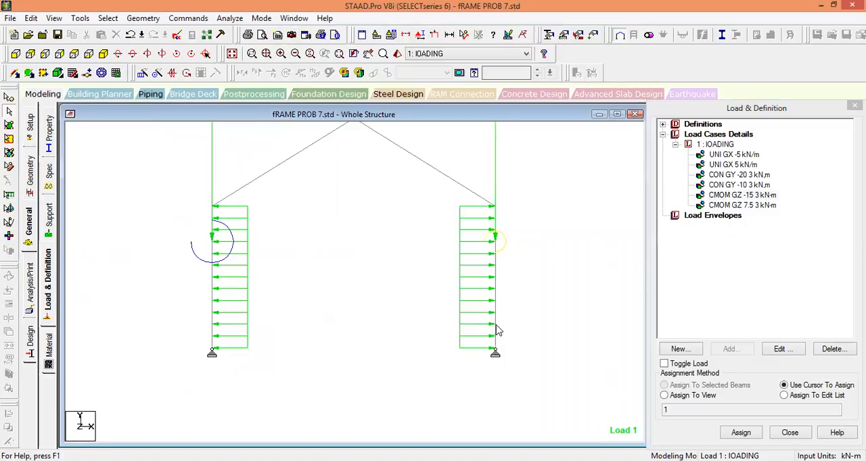
Highlight the -15 kNm and 7.5 kNm GZ moments in turn and compare their directions on the two columns.
left_click(748, 206)
left_click(748, 186)
left_click(749, 206)
left_click(747, 195)
left_click(749, 206)
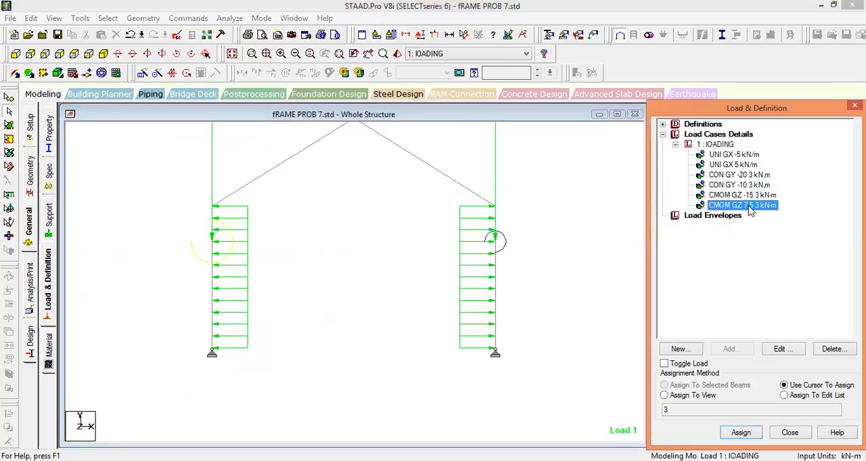
left_click(740, 196)
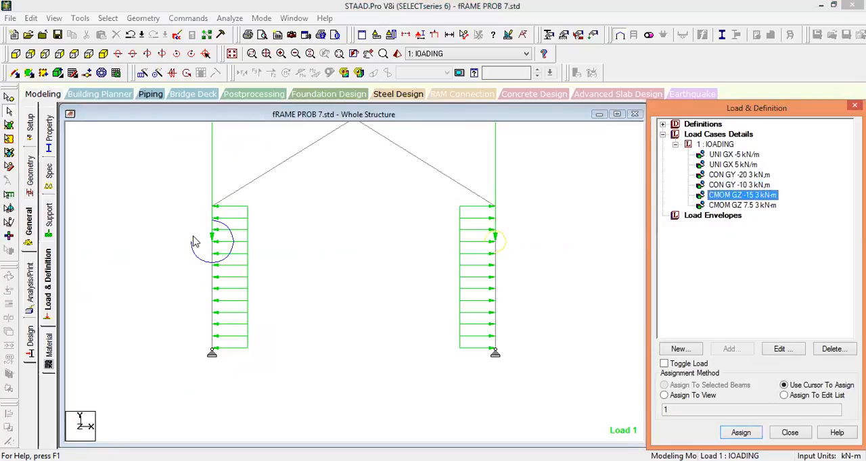
left_click(751, 205)
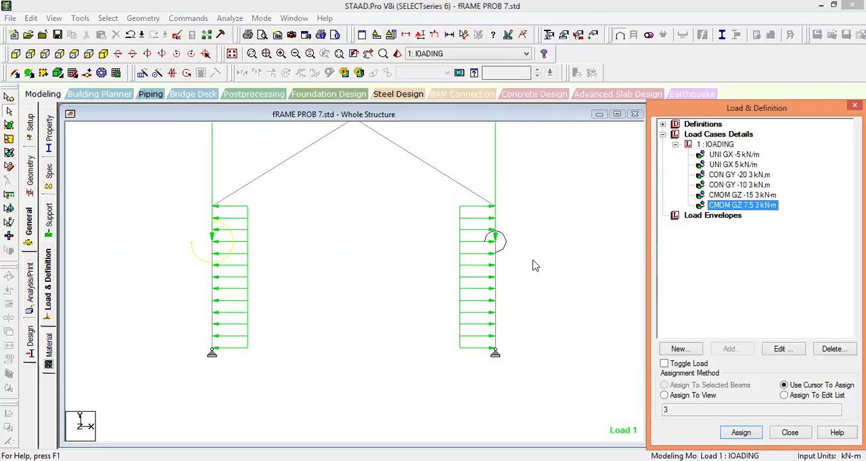
middle_click_drag(519, 297, 516, 338)
scroll(494, 328, "down", 1)
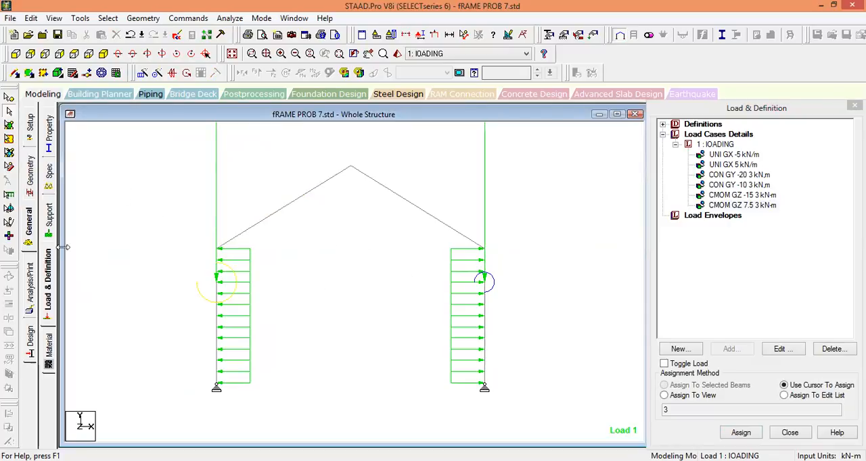
Select load case 1, lOADING, among the load cases, leaving its title and type as they are.
left_click(48, 269)
double_click(716, 135)
left_click(720, 144)
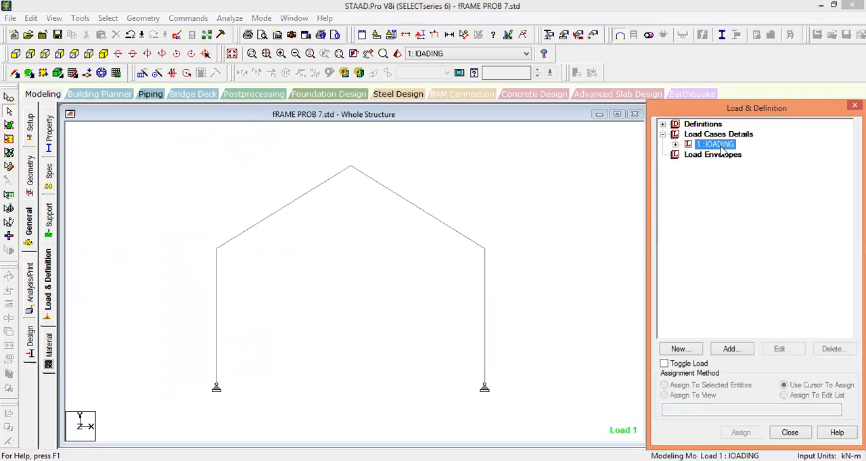
double_click(717, 145)
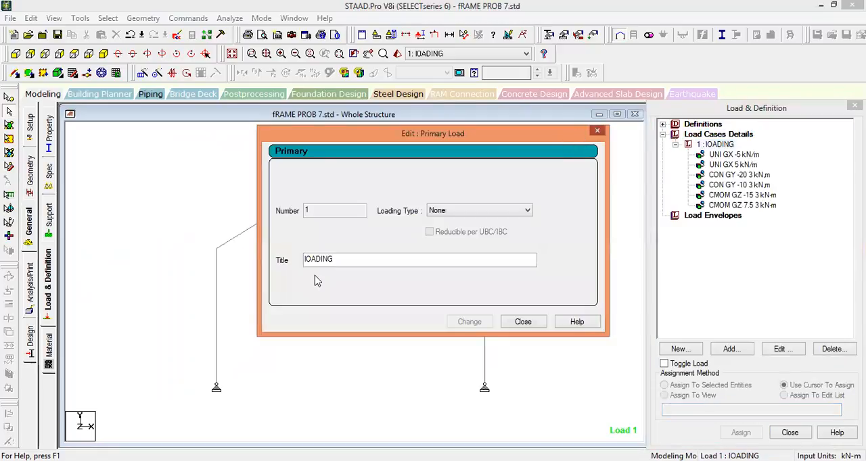
key("Escape")
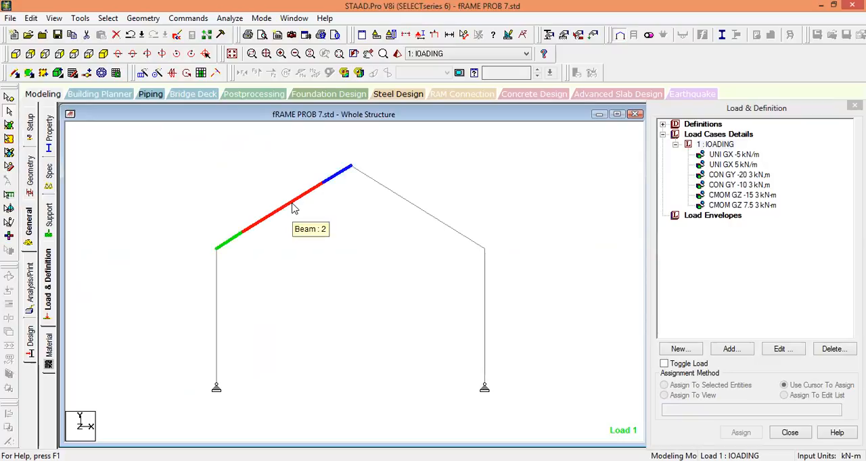
left_click(293, 209)
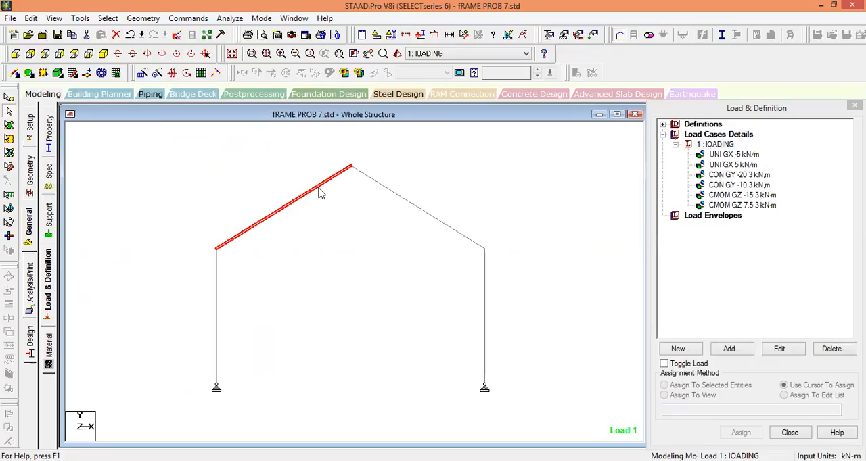
left_click(326, 215)
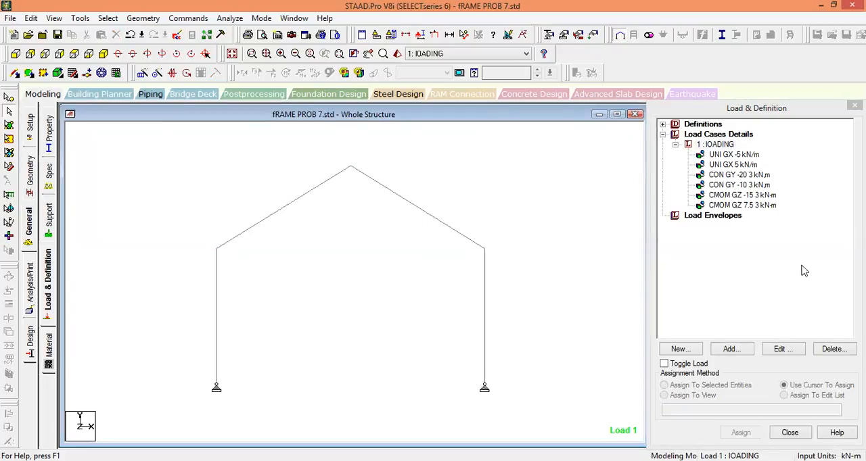
Add a 5 kN concentrated member force in local Y with no distance to load case 1, saving the modified structure.
left_click(729, 146)
left_click(732, 349)
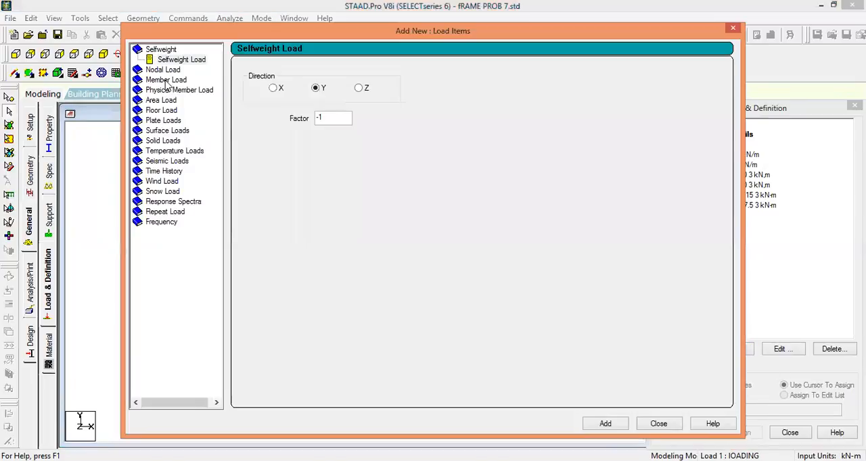
left_click(165, 82)
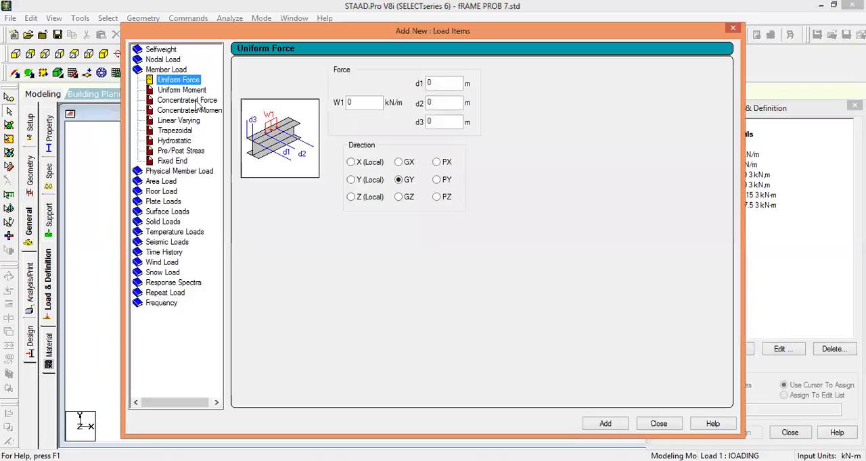
left_click(195, 101)
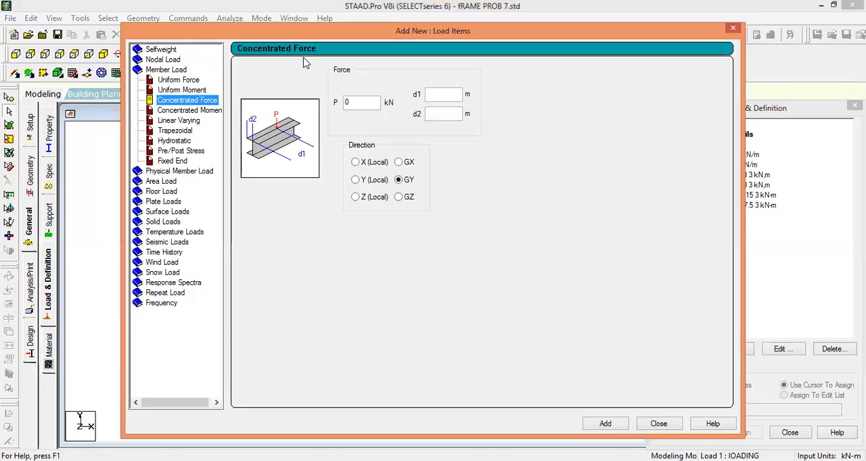
left_click_drag(314, 32, 520, 78)
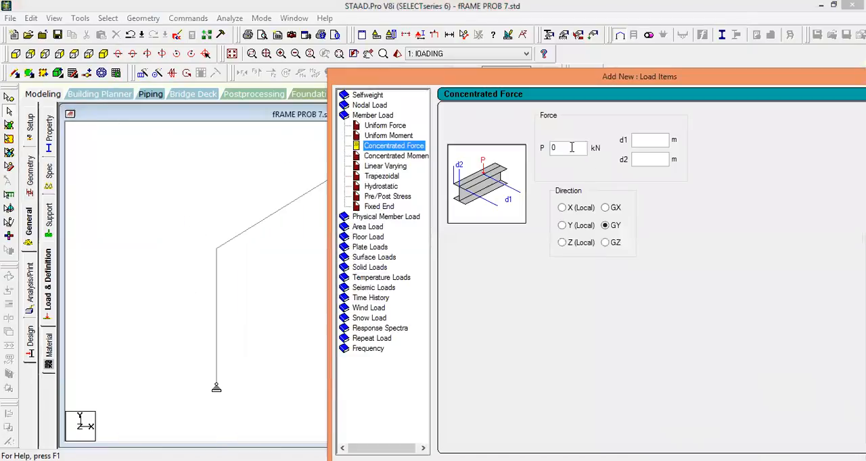
double_click(571, 147)
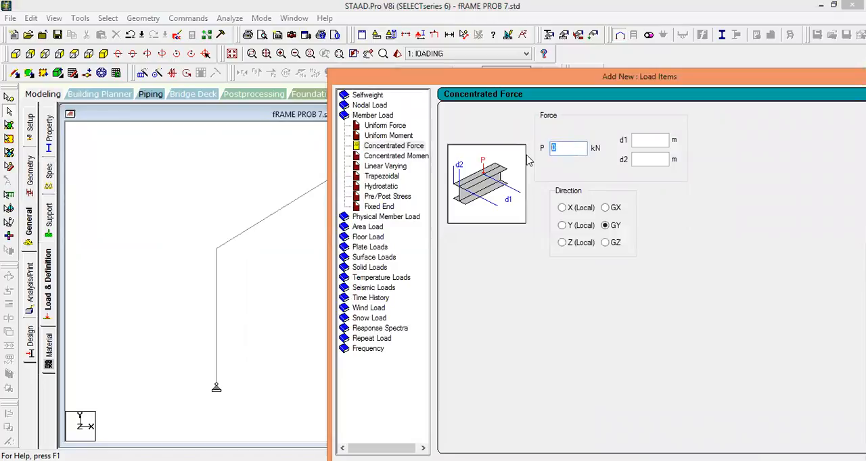
type("5")
left_click(575, 227)
left_click_drag(684, 82, 621, 81)
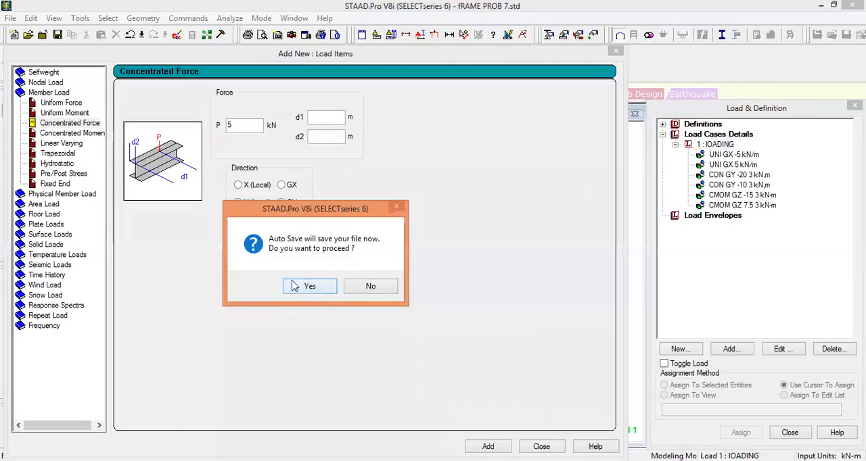
left_click(302, 287)
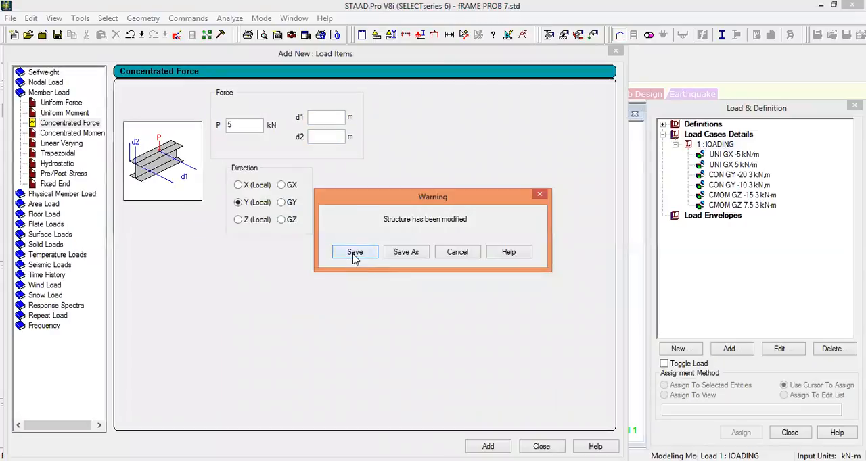
left_click(353, 253)
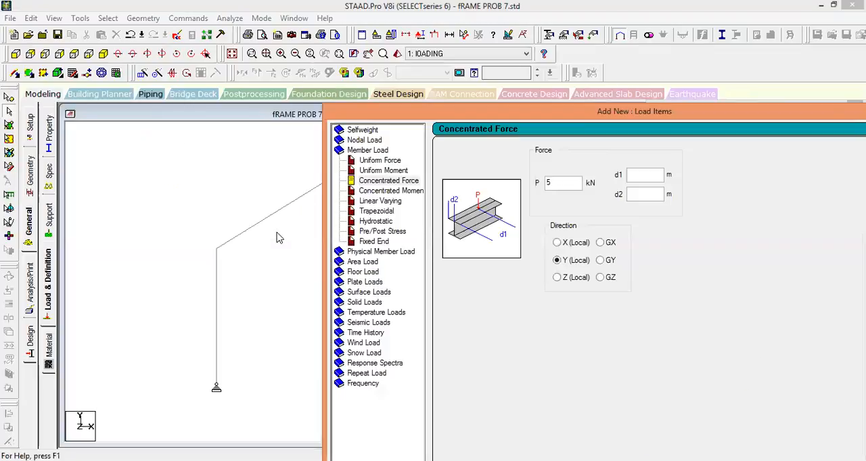
Check the left rafter's length in its beam geometry data.
middle_click_drag(305, 203, 234, 212)
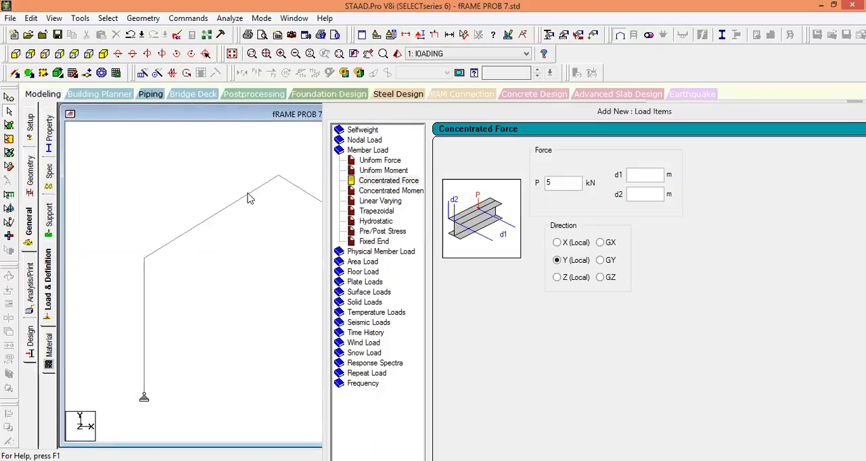
left_click(231, 211)
double_click(231, 210)
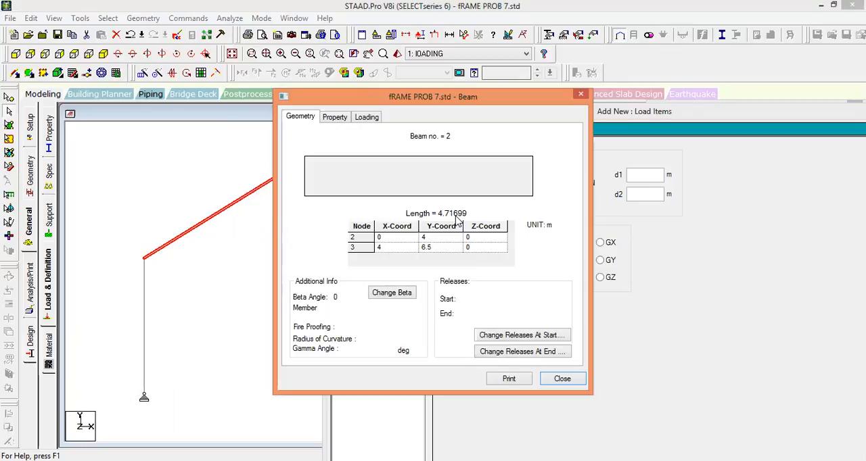
left_click(582, 96)
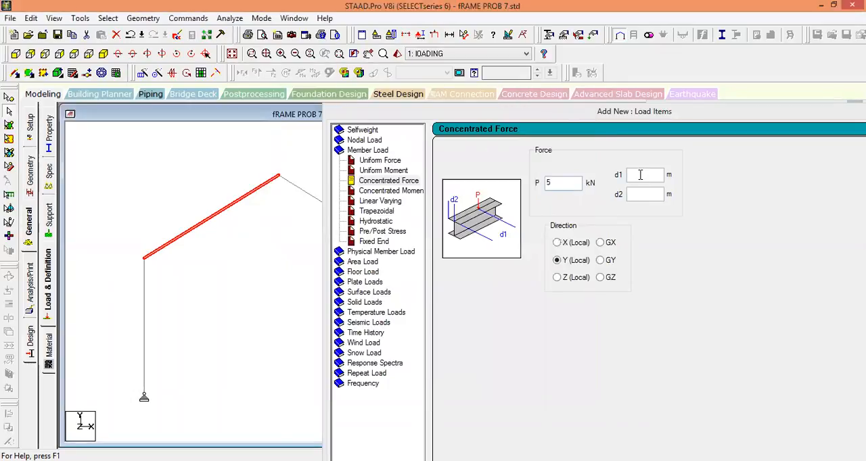
Add two more 5 kN concentrated forces in local Y, with d1 of 4.716 m and 2.358 m, and clear the member selection.
left_click(640, 175)
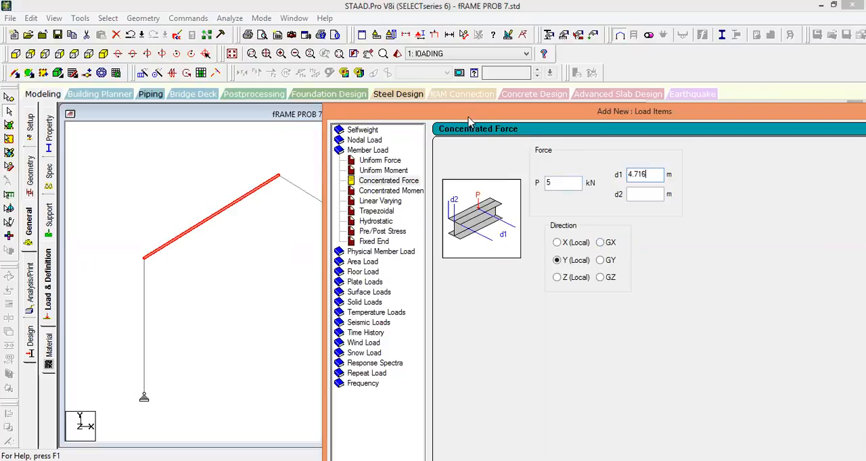
left_click_drag(465, 117, 302, 55)
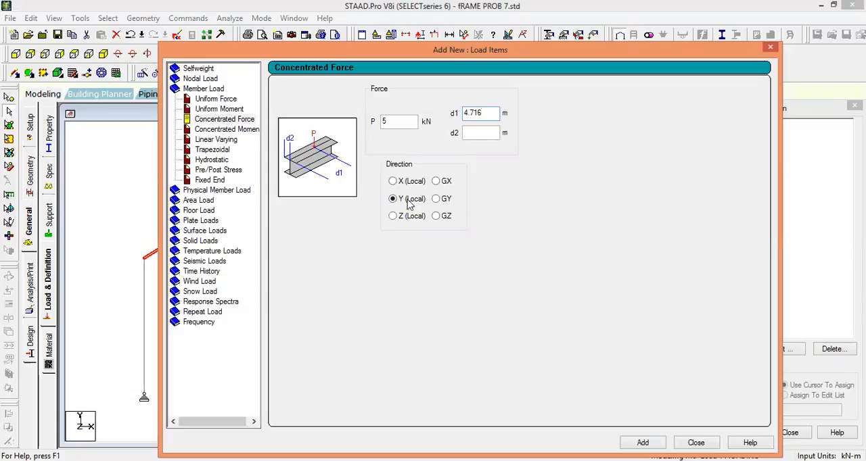
left_click(643, 442)
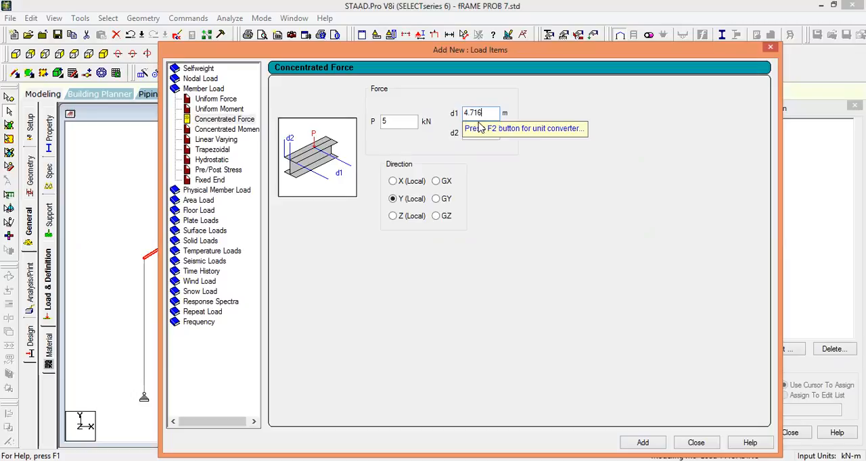
left_click_drag(485, 112, 454, 114)
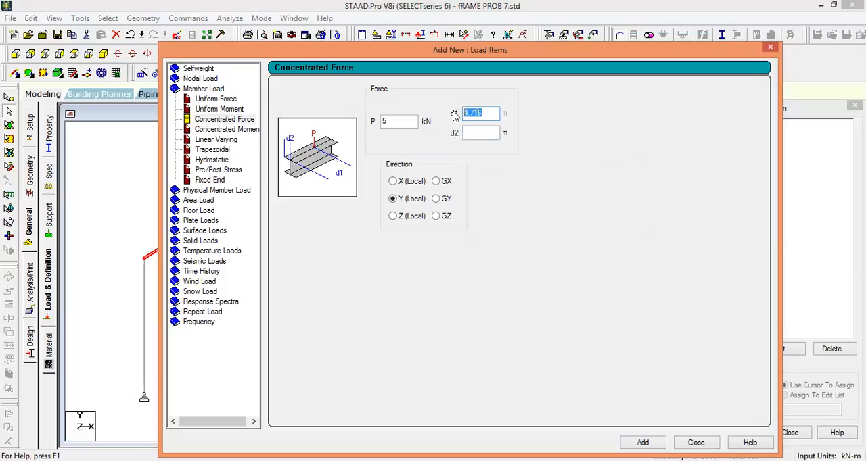
type("2")
key("Escape")
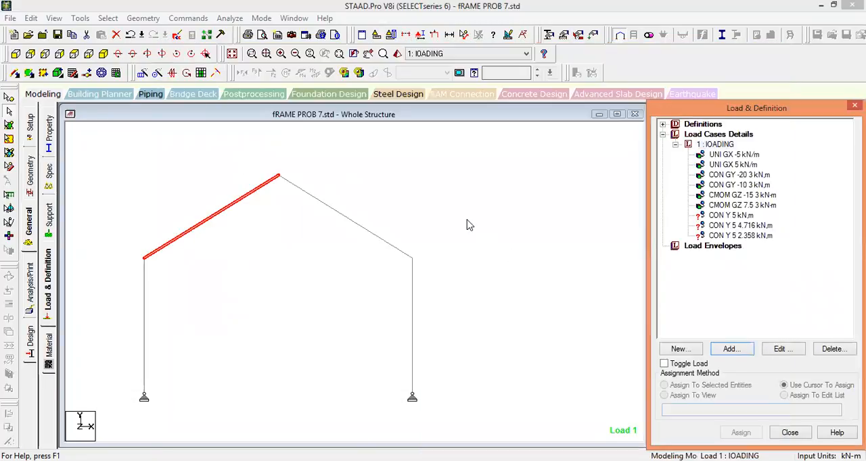
left_click(466, 225)
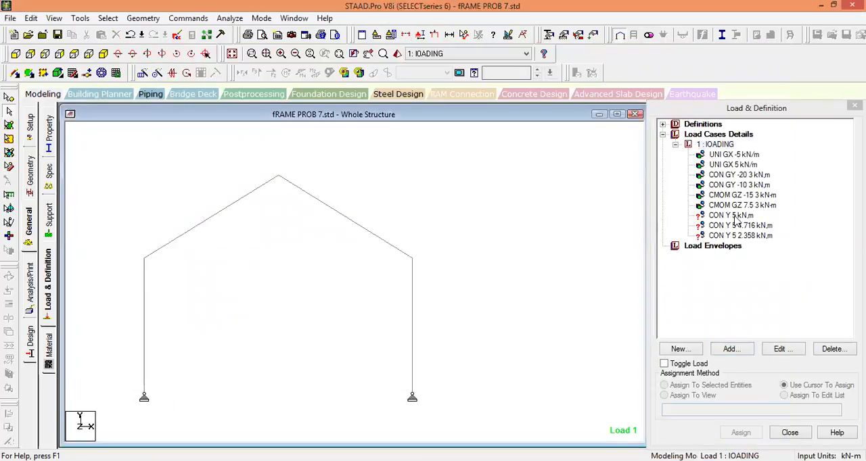
Assign the 5 kN local Y concentrated force without a distance to the left rafter.
left_click(732, 216)
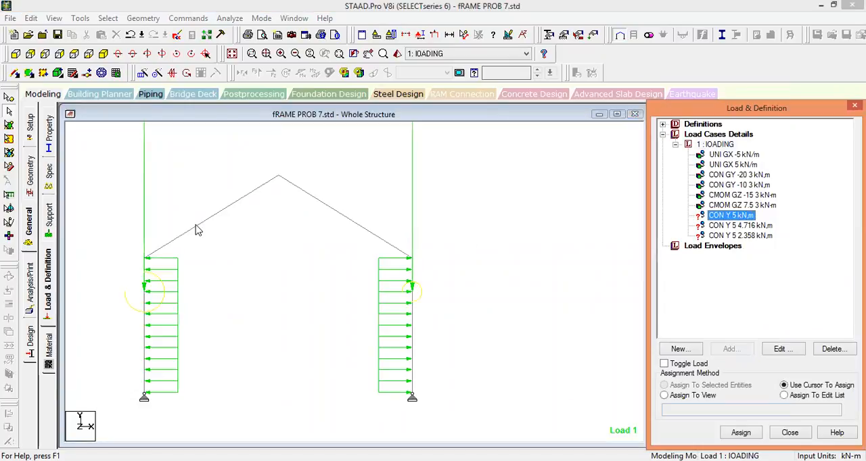
left_click(238, 239)
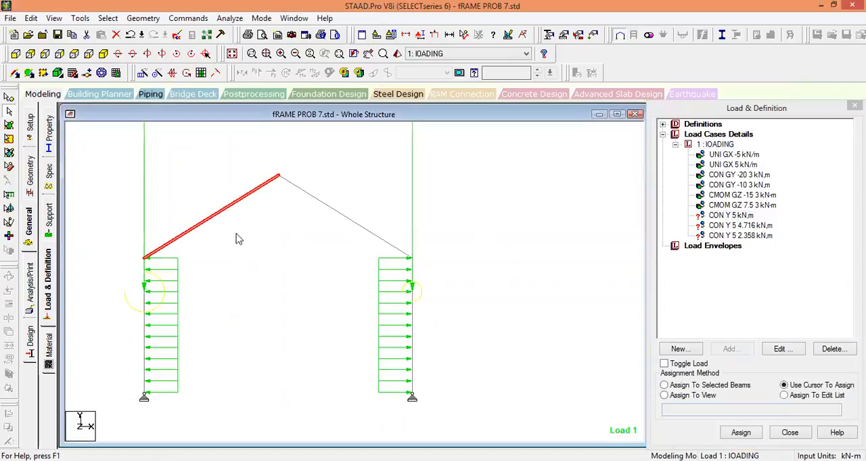
left_click(719, 387)
left_click(740, 433)
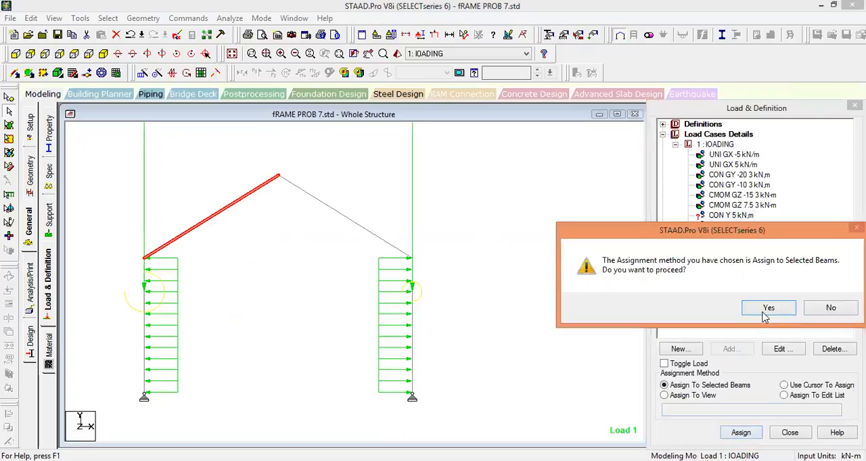
left_click(768, 308)
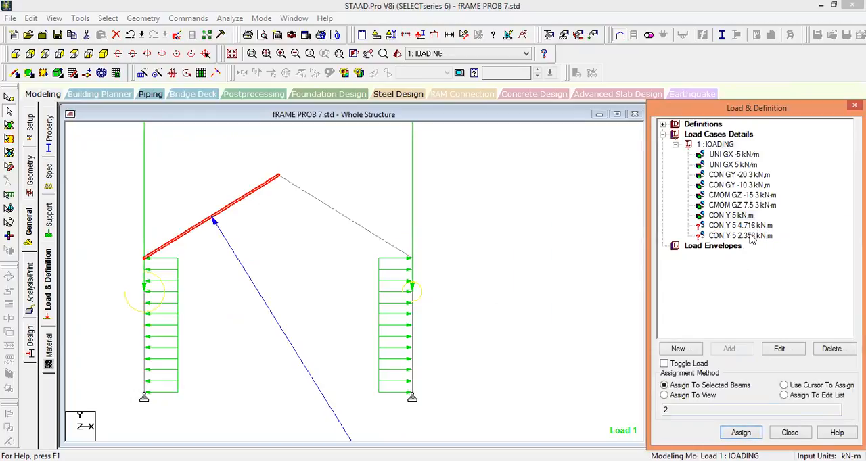
Set the distance d1 of the 5 kN force assigned to the left rafter to 0 m.
left_click(734, 216)
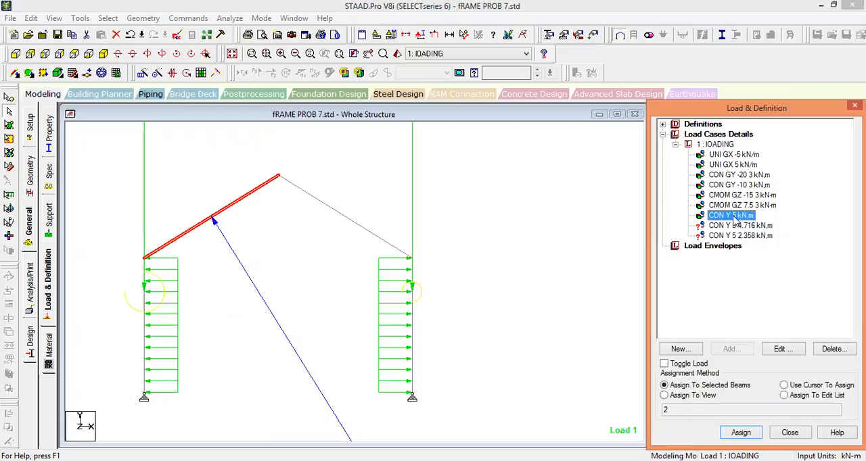
double_click(734, 215)
left_click(460, 174)
type("0")
left_click(486, 346)
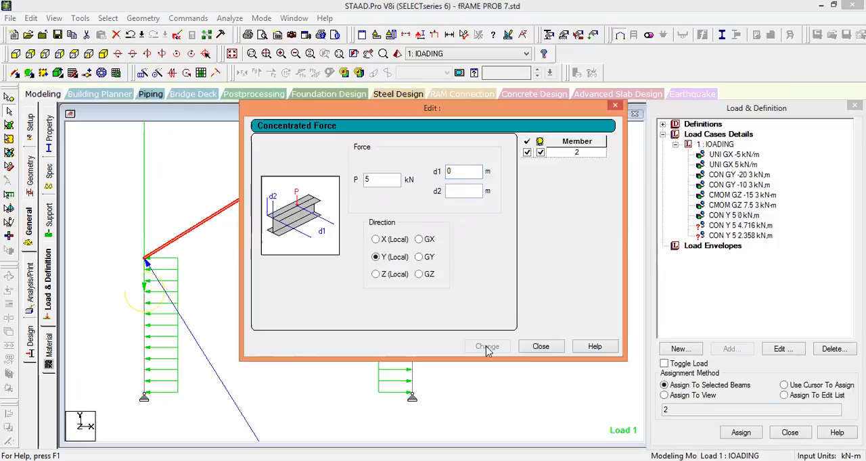
left_click(540, 346)
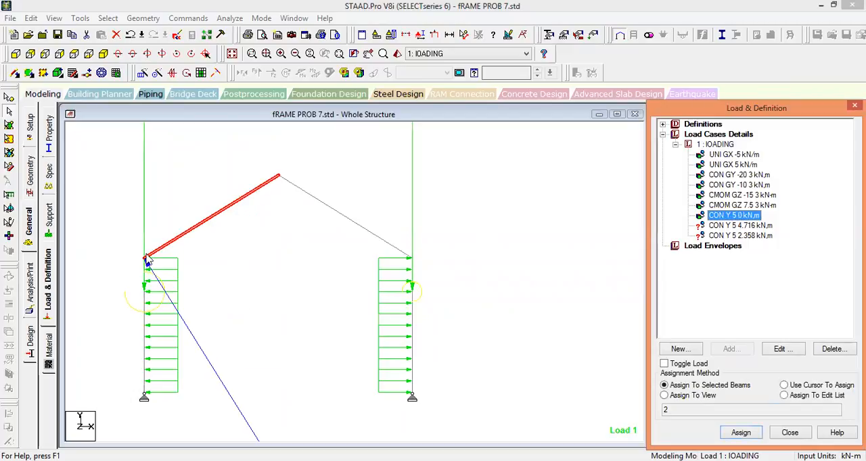
Assign the 5 kN local Y concentrated force at 4.716 m to the left rafter and deselect the member.
left_click(746, 226)
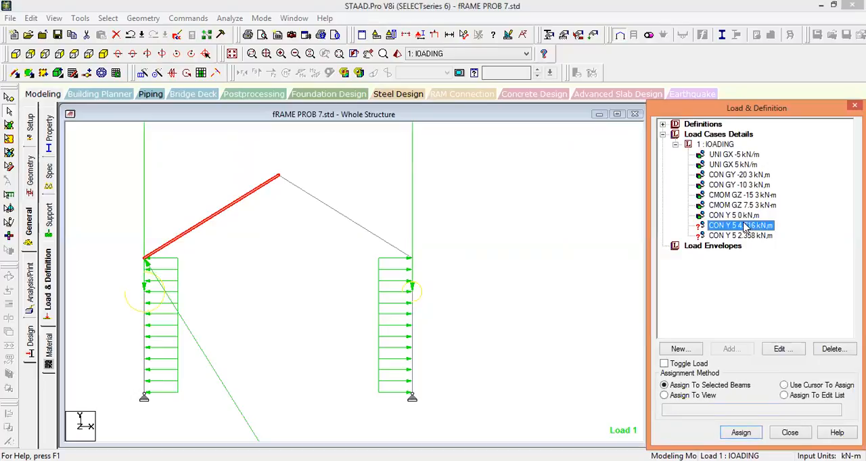
left_click(740, 432)
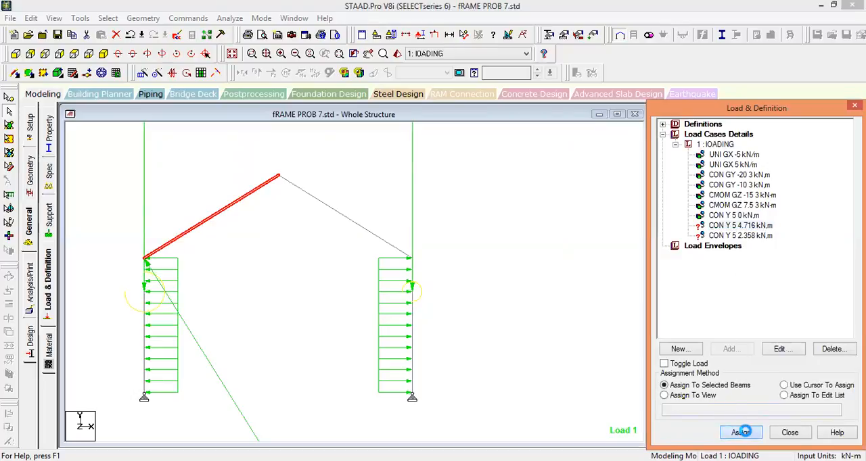
left_click(765, 308)
left_click(550, 285)
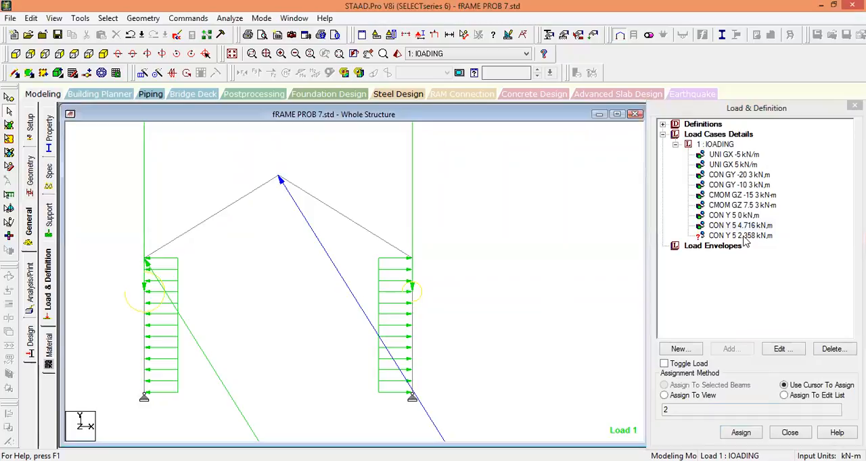
Clear the distance d1 of the unassigned 2.358 m concentrated force, leaving it blank.
double_click(744, 238)
double_click(452, 171)
key("Delete")
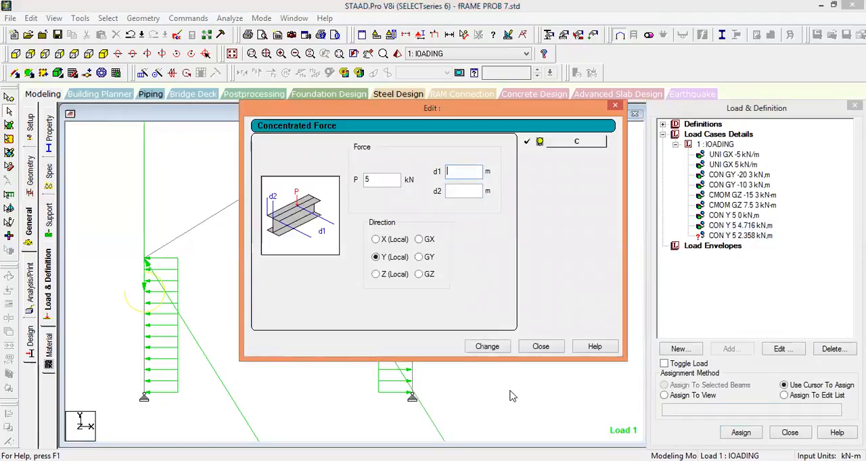
left_click(490, 347)
left_click(540, 347)
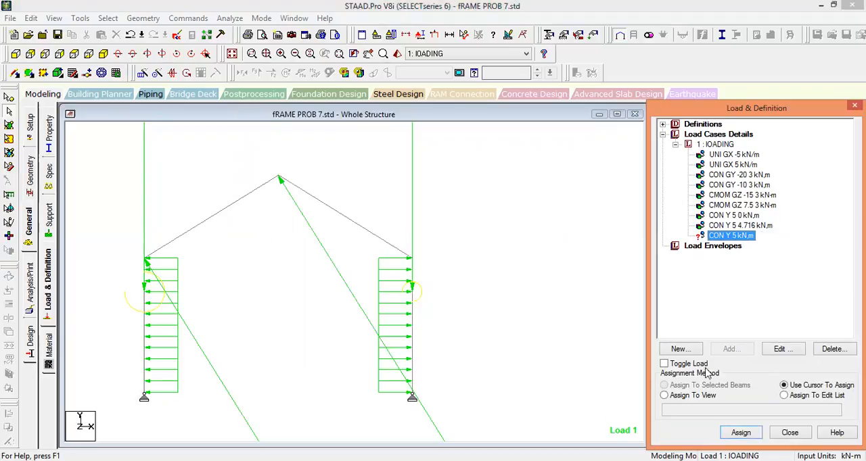
Assign the remaining 5 kN local Y force with the blank distance to the left rafter and deselect the member.
left_click(221, 216)
left_click(710, 387)
left_click(740, 433)
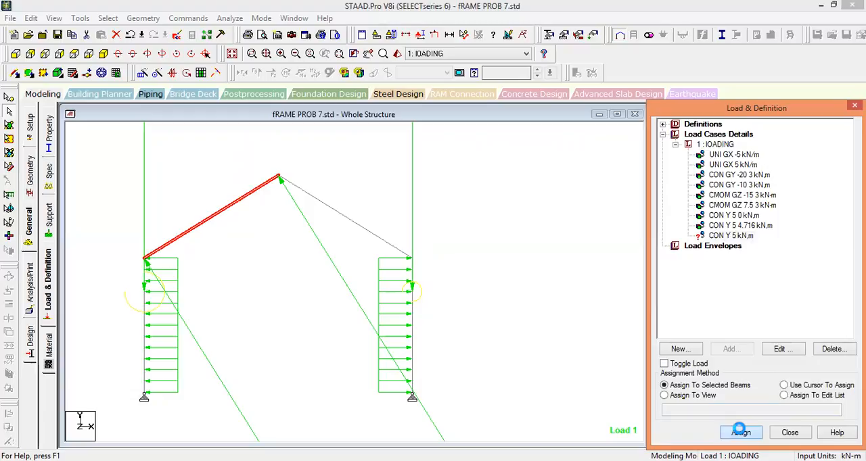
left_click(766, 309)
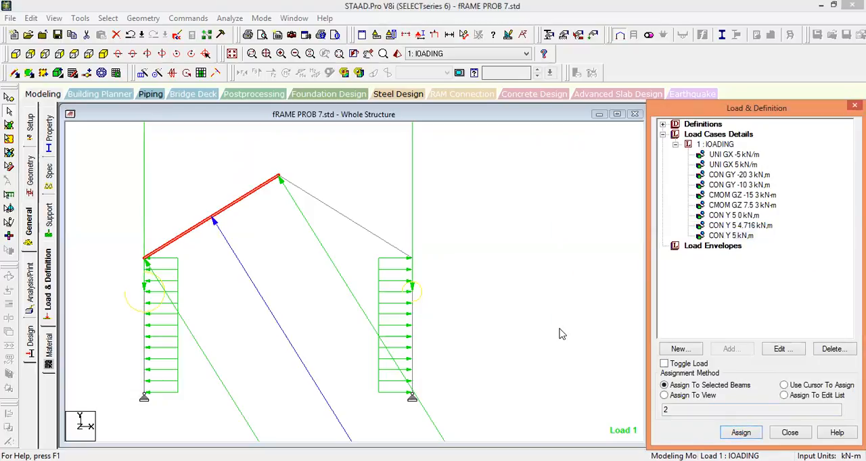
left_click(518, 318)
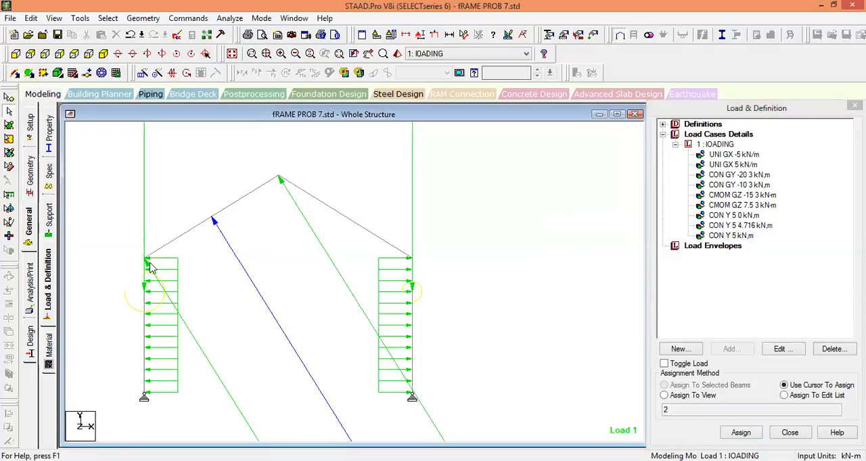
Assign the 5 kN local Y forces at 0 m and 4.716 m to the right rafter.
left_click(740, 216)
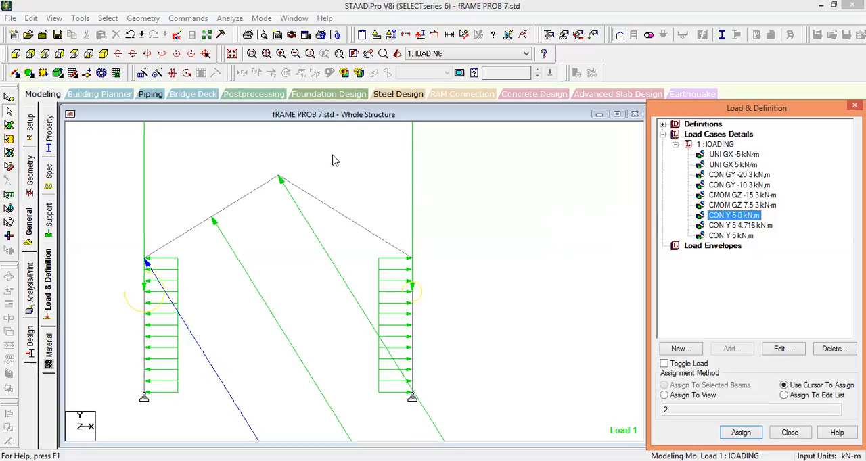
key("Down")
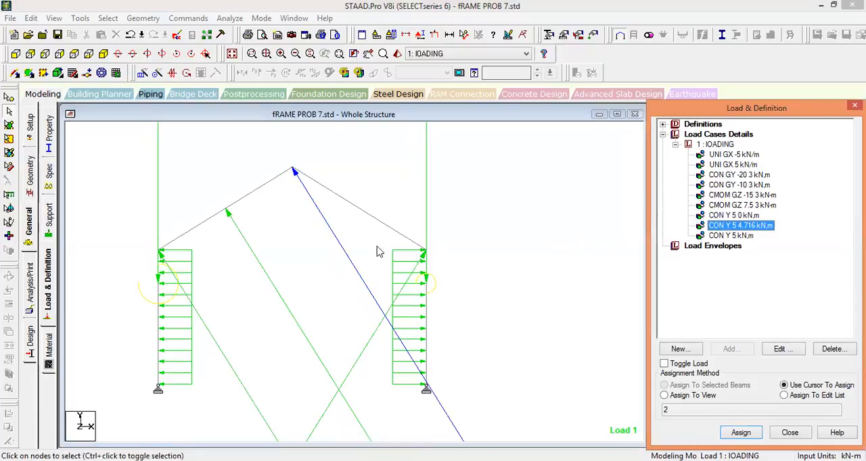
left_click(336, 195)
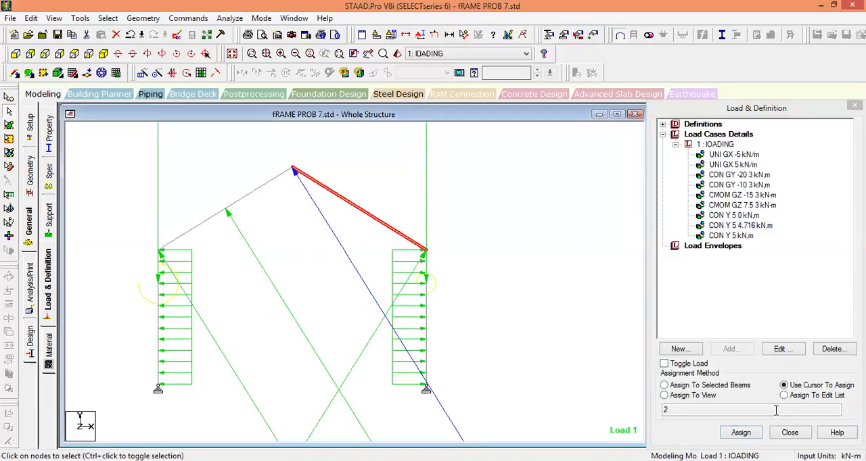
left_click(736, 385)
left_click(741, 432)
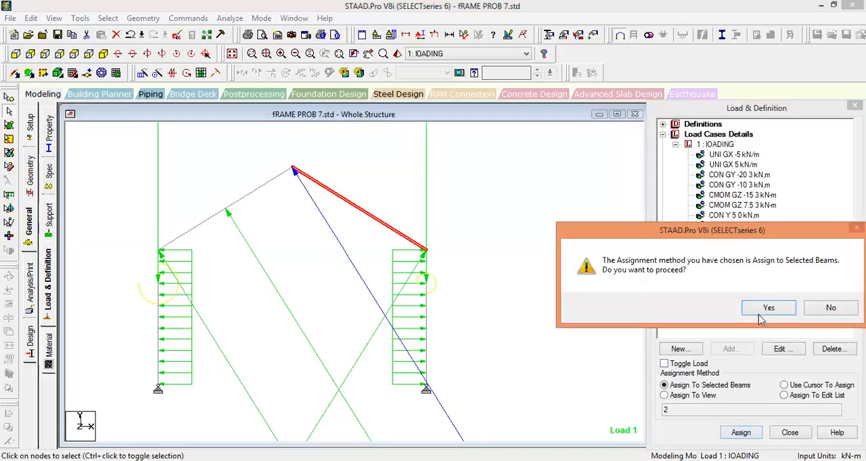
left_click(767, 309)
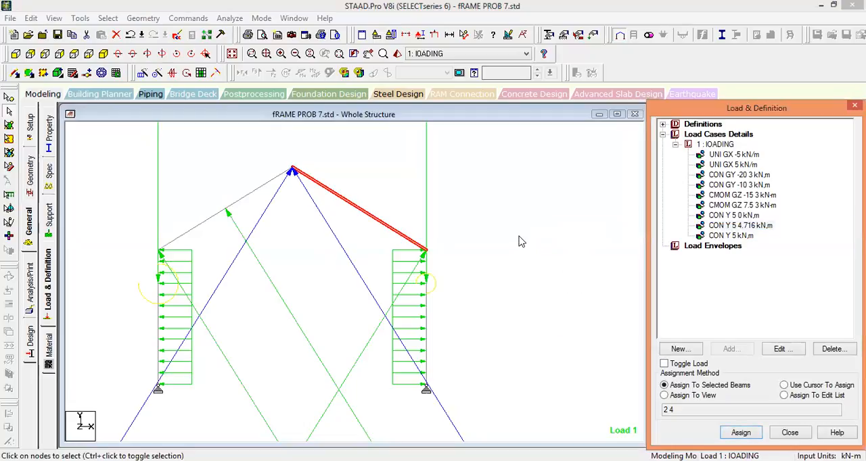
Assign the 5 kN local Y force with the blank distance to the right rafter and deselect the member.
left_click(742, 236)
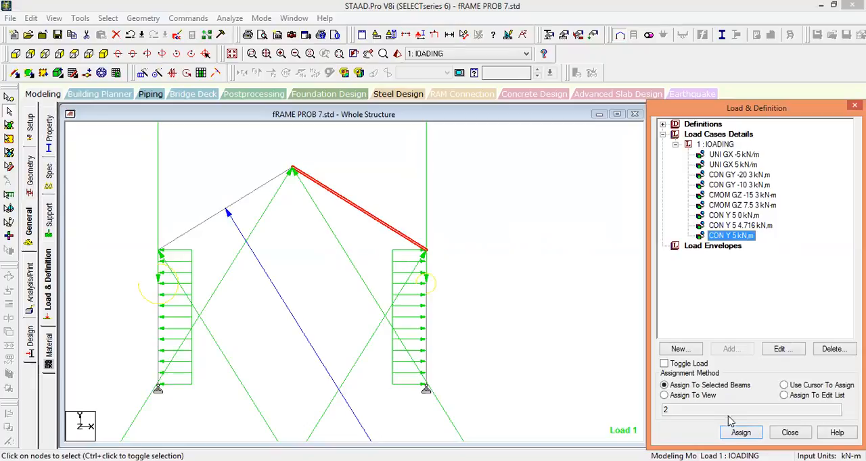
left_click(741, 434)
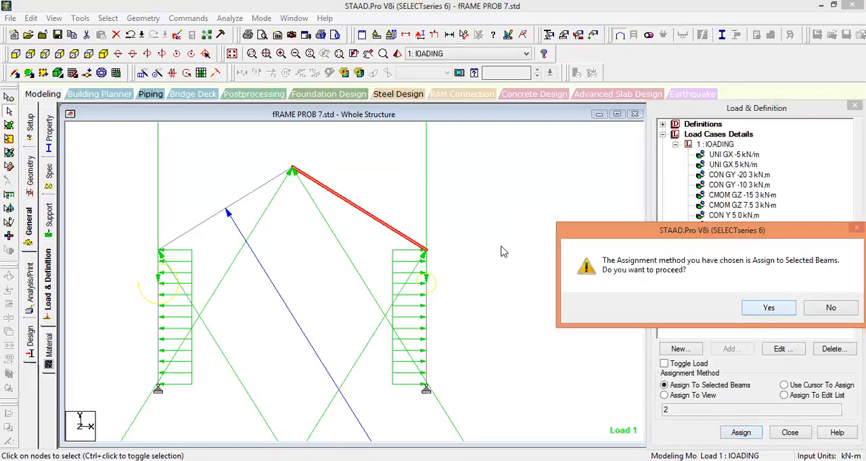
key("Return")
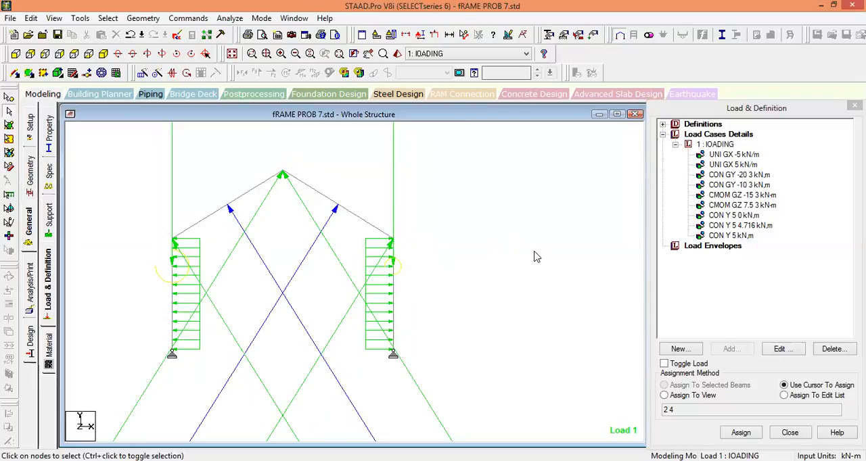
Review the definition of the 5 kN force at 0 m on the rafters and close it without changes.
left_click(741, 220)
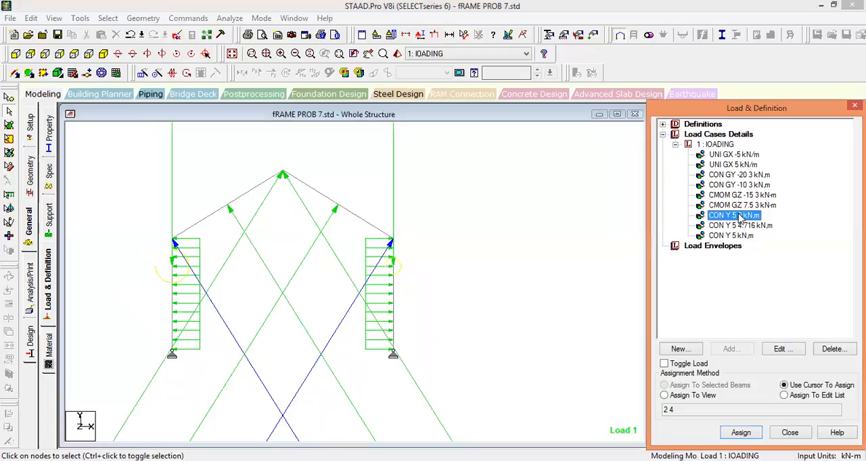
double_click(740, 216)
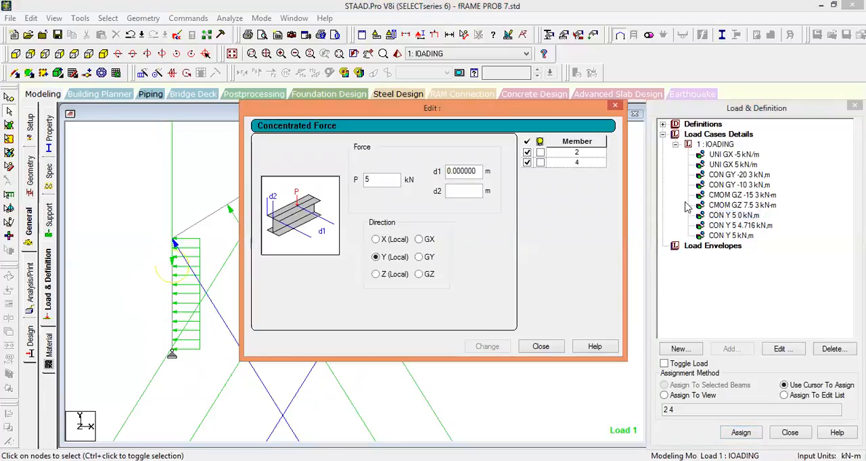
left_click(542, 347)
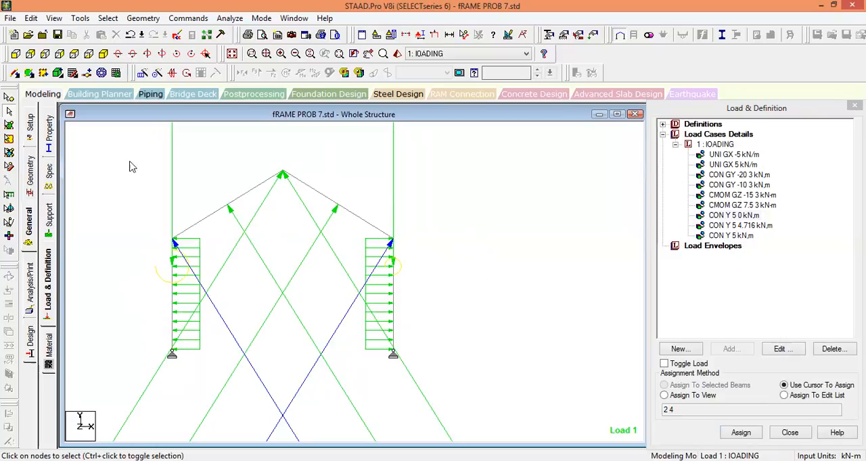
Define a concrete general section with IZ 0.000045 m4 and assign it to all members of the frame.
left_click(50, 131)
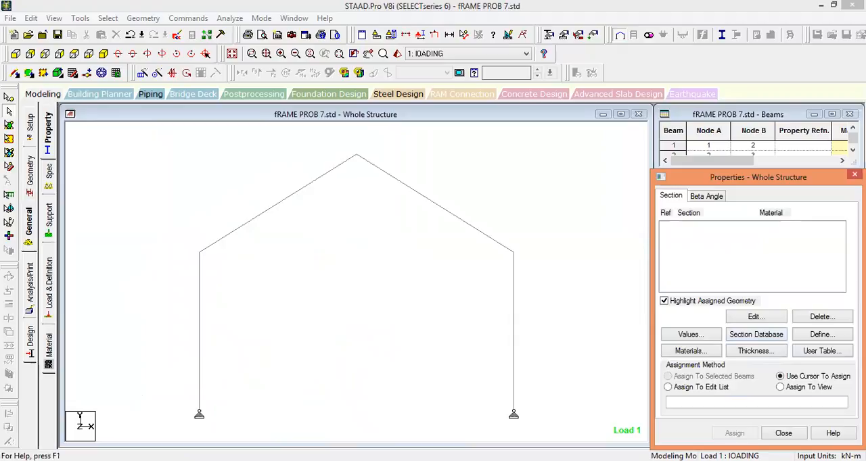
left_click(757, 335)
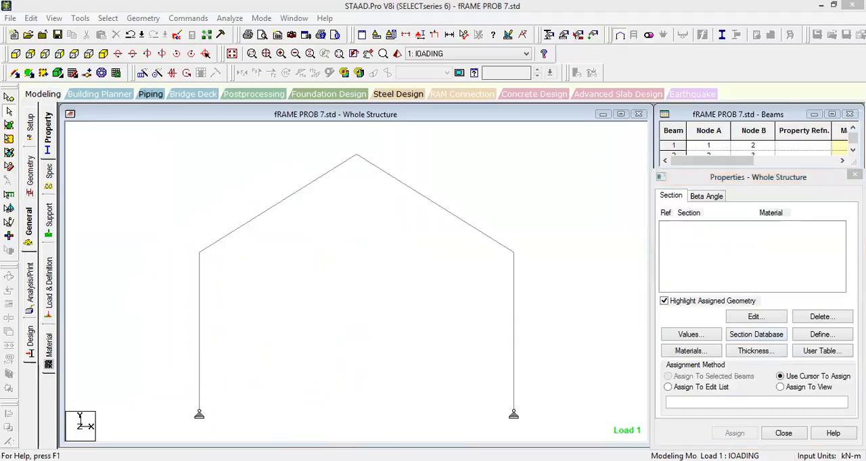
left_click(832, 338)
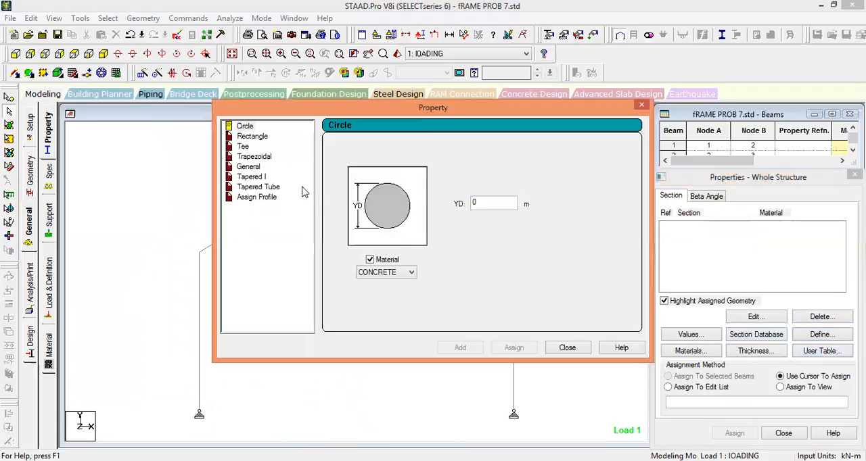
left_click(250, 166)
left_click(446, 217)
double_click(446, 218)
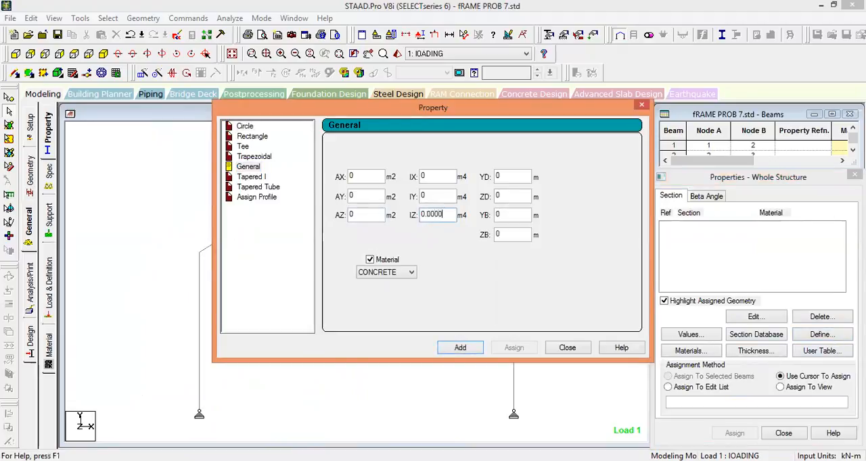
left_click(462, 350)
left_click(566, 349)
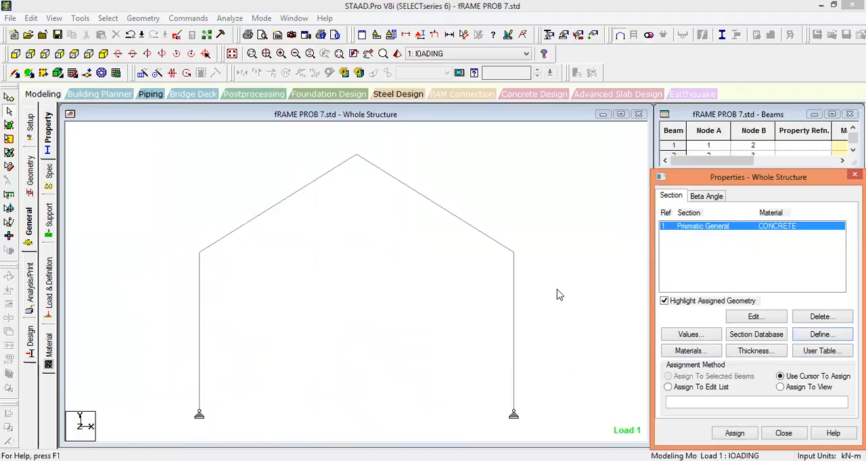
left_click_drag(554, 415, 160, 163)
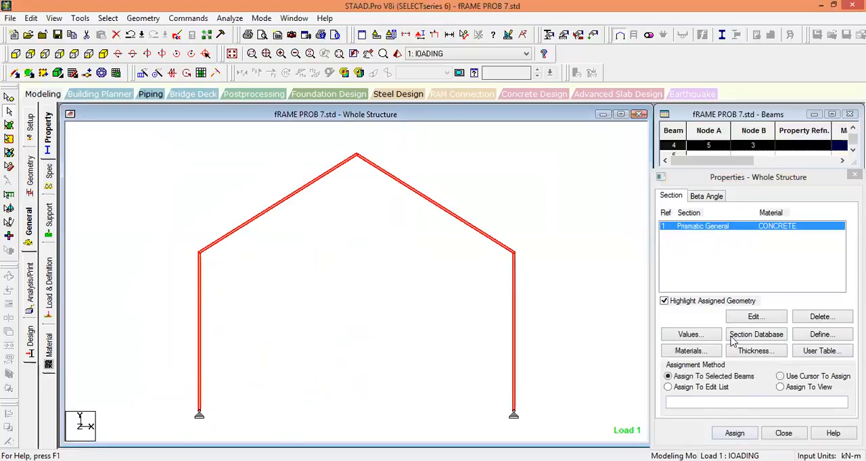
left_click(169, 148)
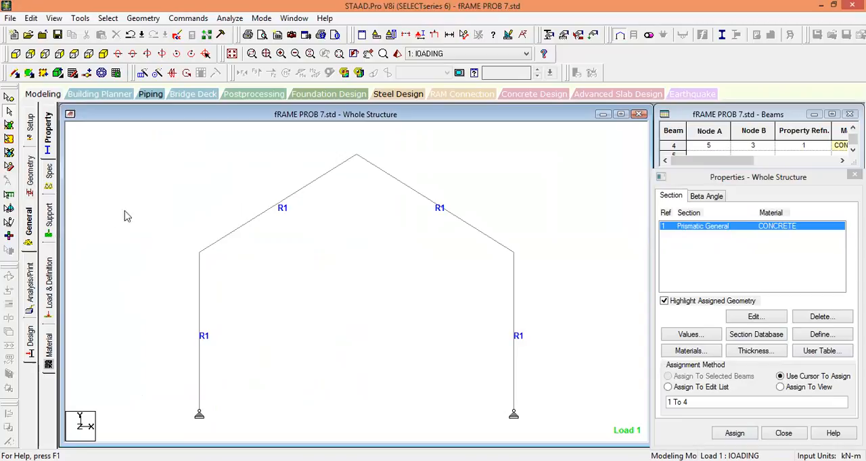
Add a Perform Analysis command and run the analysis, saving the modified structure.
left_click(184, 18)
mouse_move(217, 225)
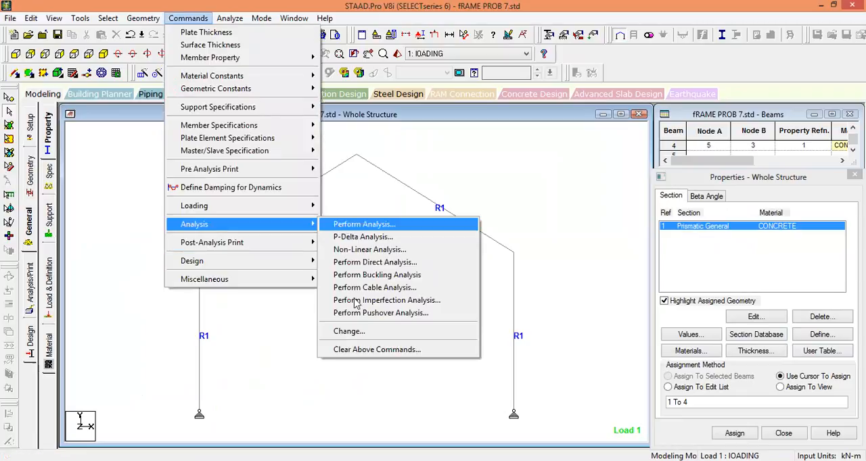
key("Return")
left_click(388, 306)
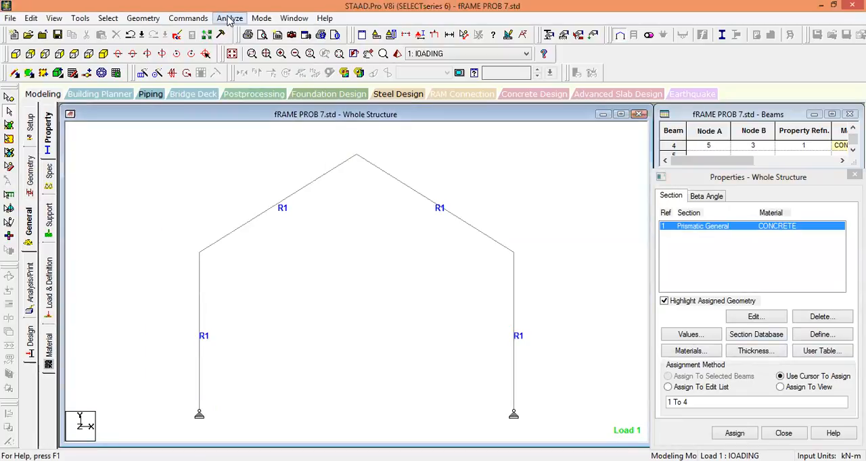
left_click(229, 19)
left_click(237, 32)
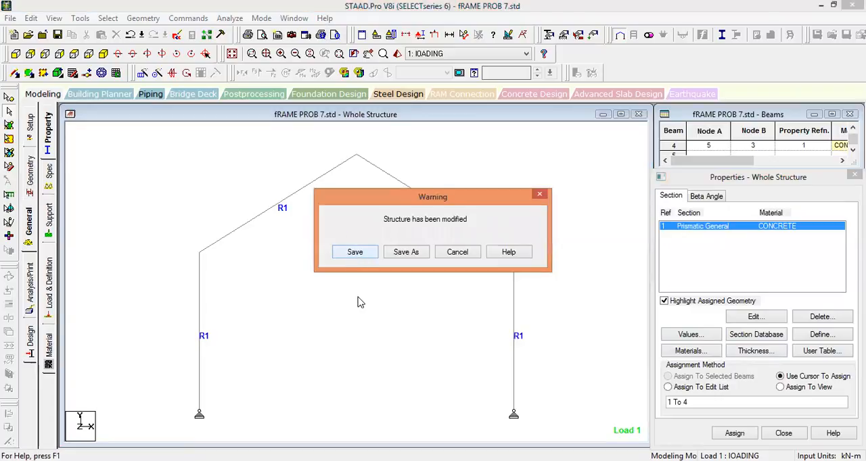
key("Return")
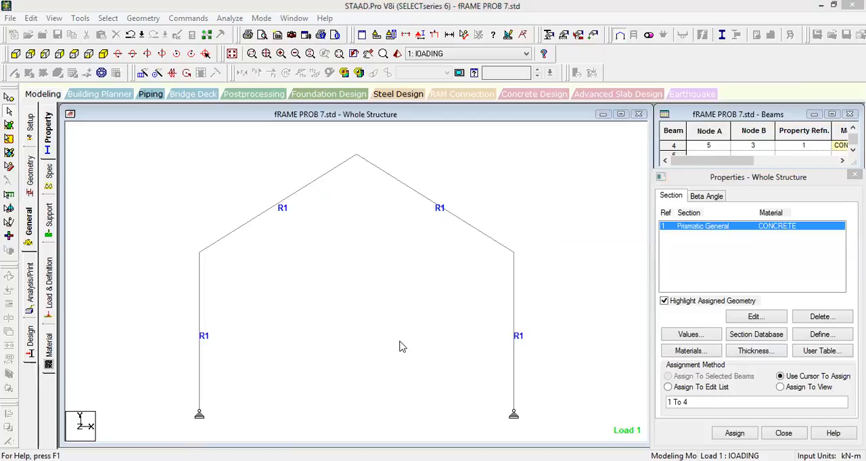
Display the frame's deflected shape to examine the joint displacements, and hide it again.
left_click(372, 74)
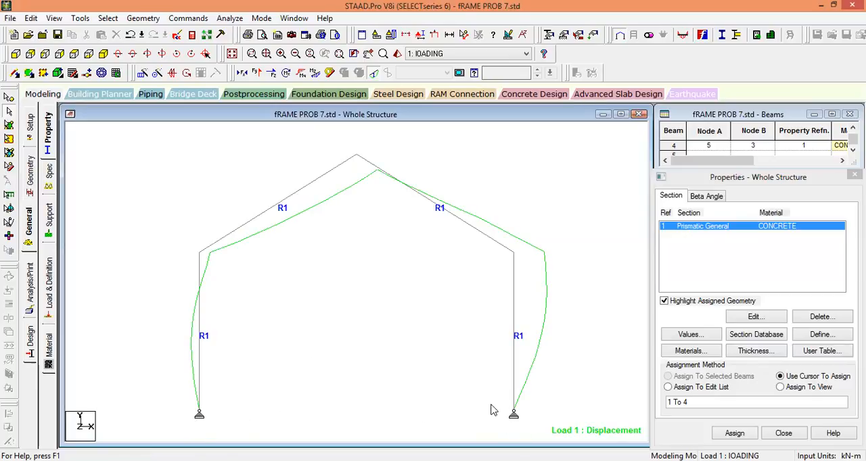
left_click(9, 111)
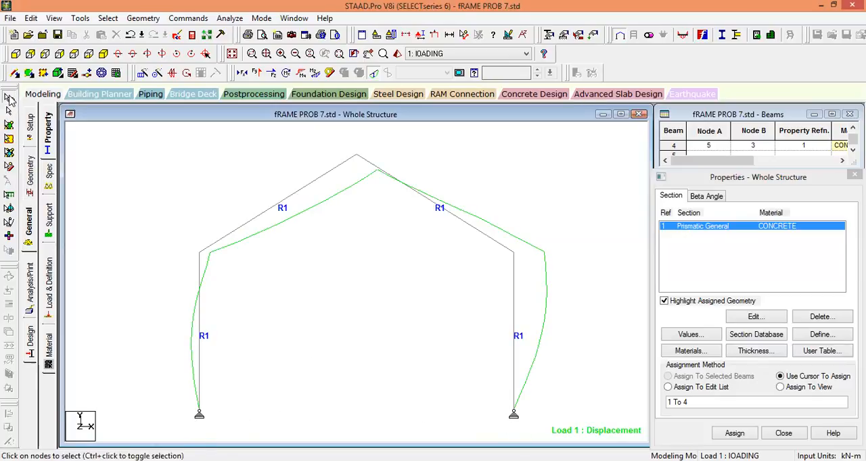
mouse_move(512, 255)
left_click(374, 73)
Display the Bending Z moment diagram, enlarge it through the structure diagram scale, and hide it again.
left_click(312, 72)
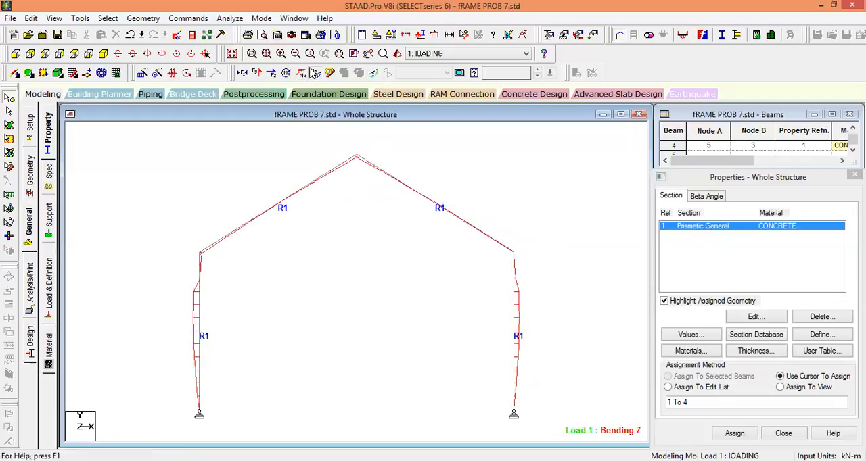
right_click(364, 224)
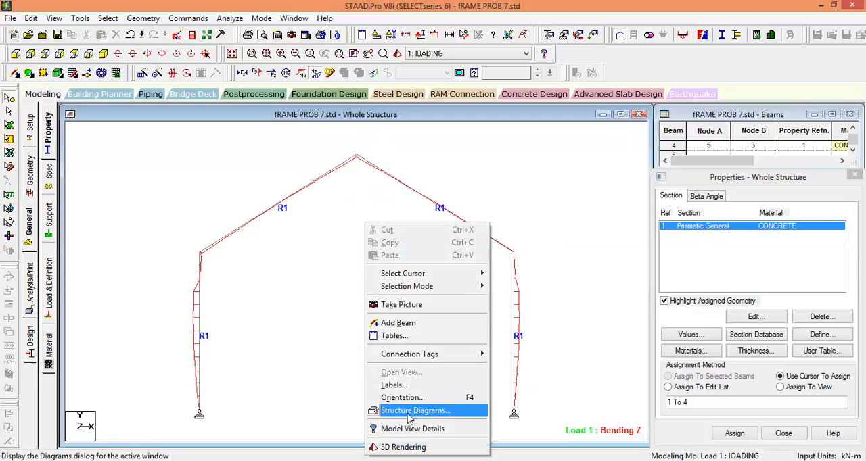
left_click(313, 252)
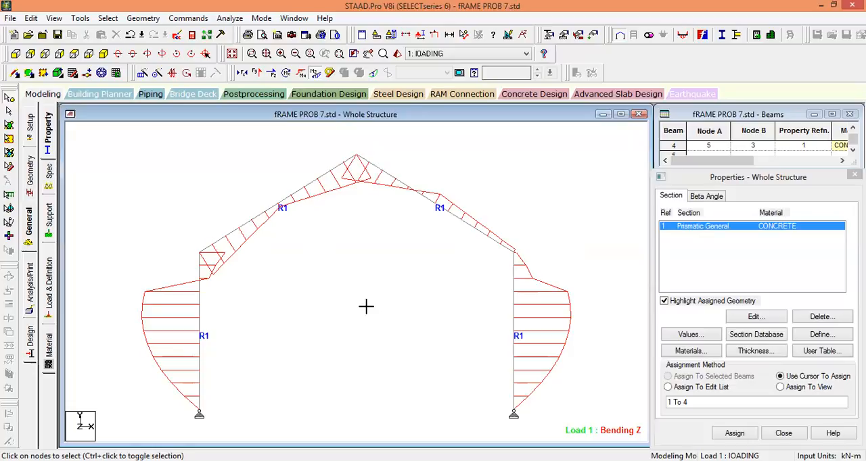
left_click(315, 74)
Examine the Shear Y diagram and the axial force diagram, leaving only the axial force diagram shown.
left_click(260, 73)
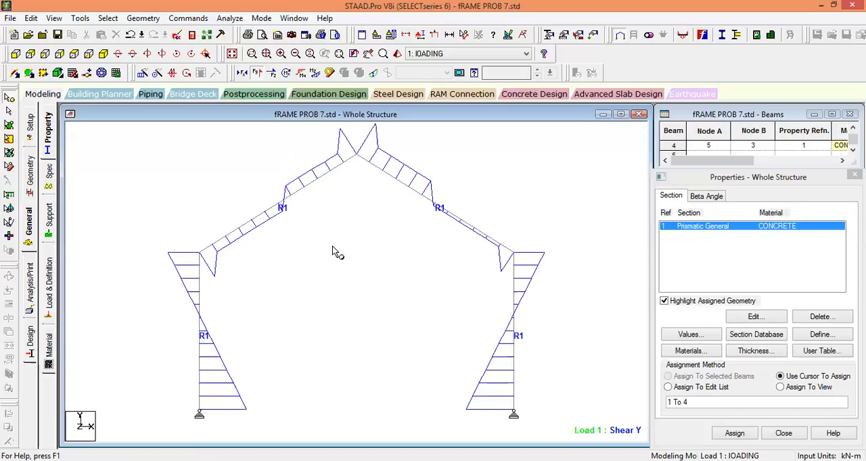
left_click(242, 75)
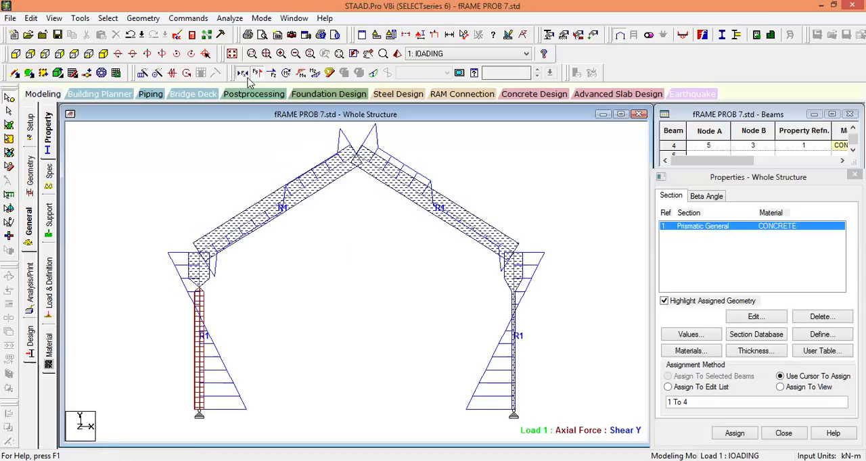
left_click(257, 76)
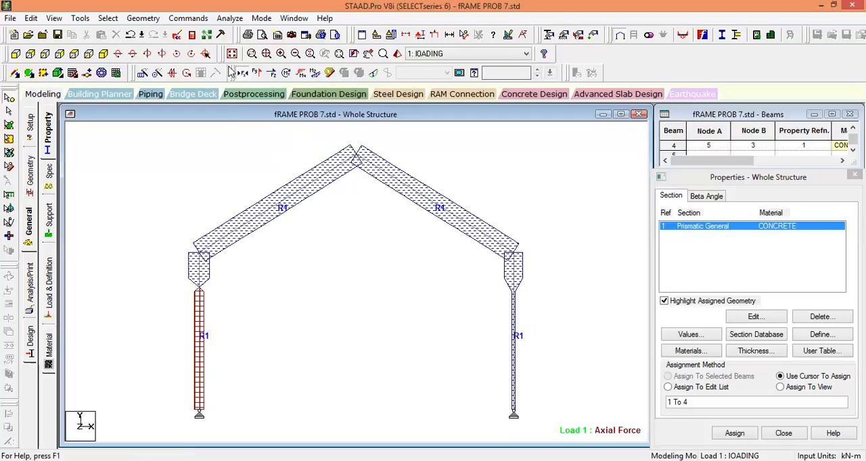
Switch to postprocessing, maximize the structure view and show only the Bending Z diagram.
left_click(266, 96)
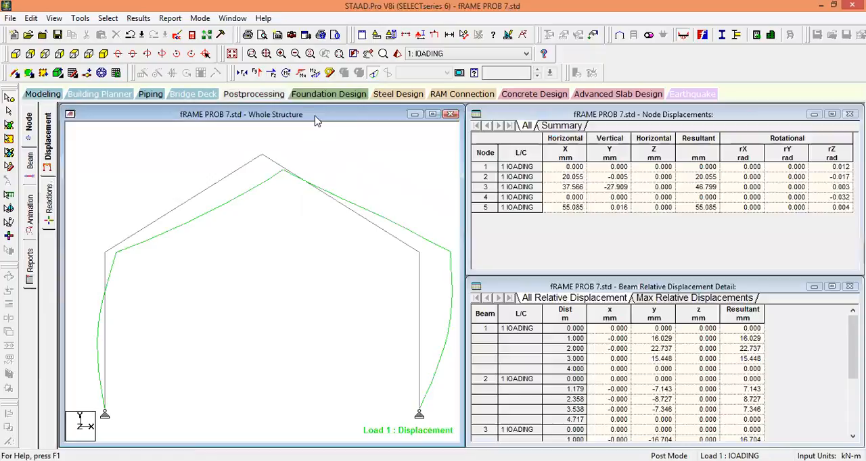
double_click(323, 115)
left_click(315, 74)
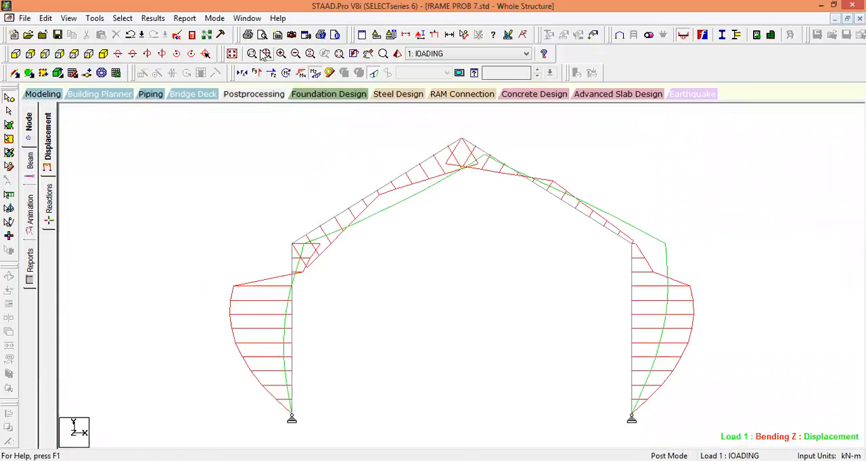
left_click(374, 72)
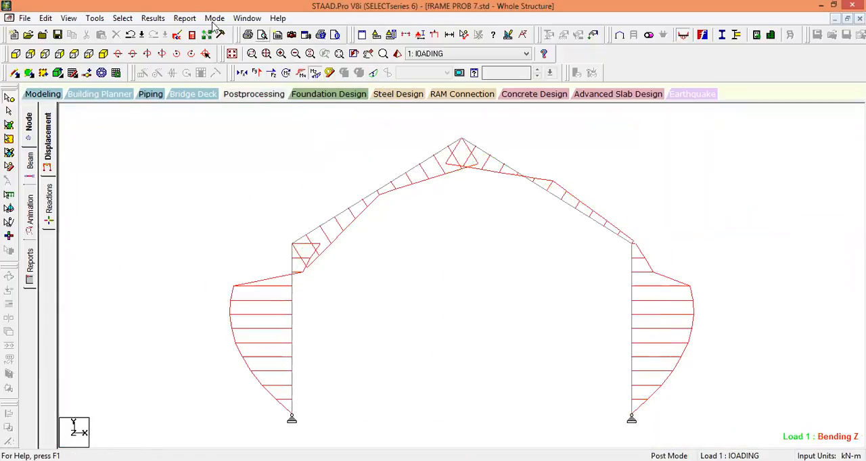
Enable beam result annotation of bending values at the ends, maximum and mid point.
left_click(153, 19)
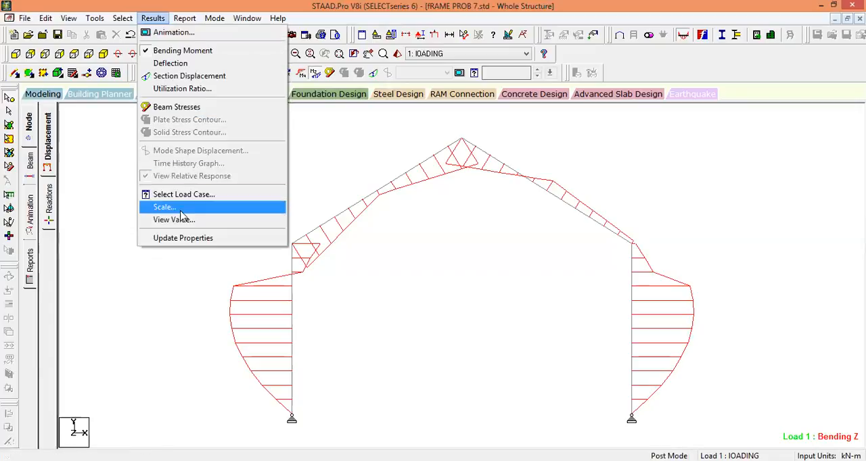
left_click(180, 219)
left_click(385, 137)
left_click(364, 167)
left_click(397, 167)
left_click(444, 167)
Enable shear annotation at ends, maximum and mid point plus axial annotation at ends, and annotate the diagrams.
left_click(446, 200)
left_click(398, 200)
left_click(359, 203)
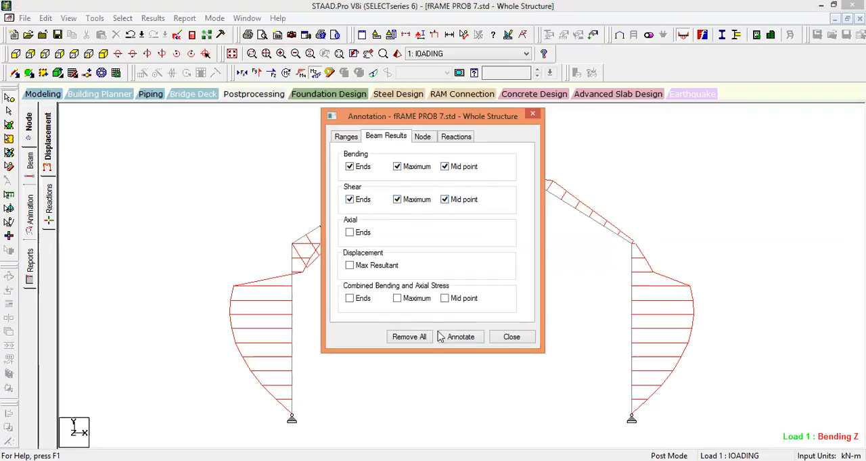
left_click(364, 233)
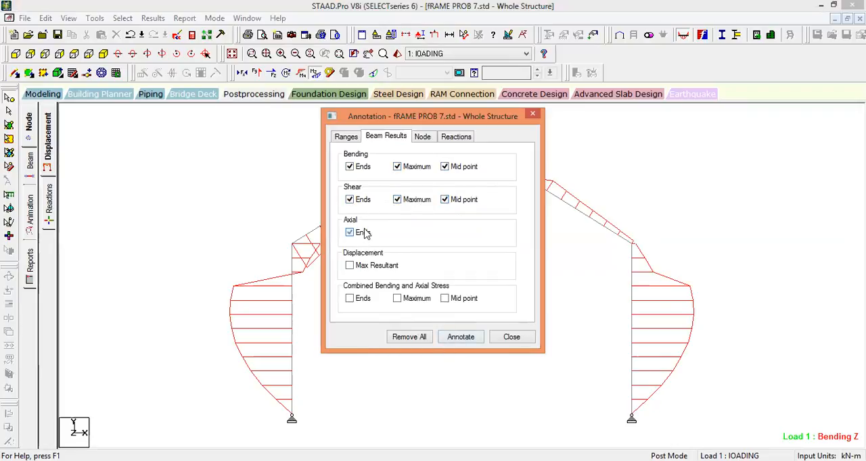
left_click(462, 338)
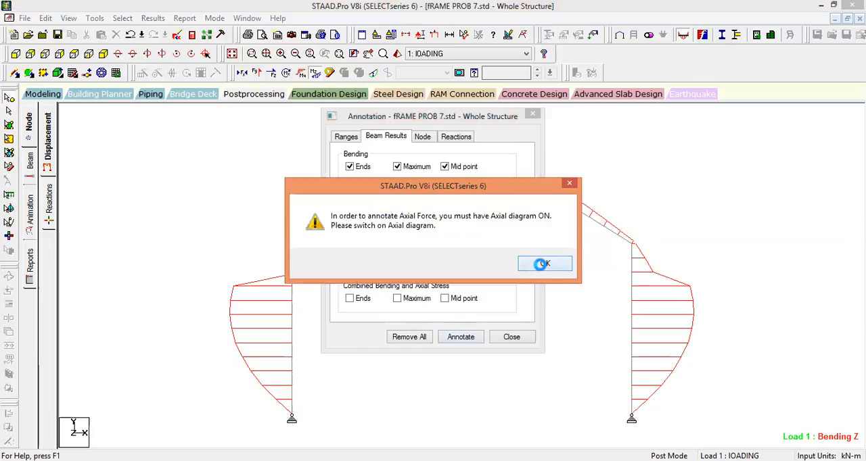
left_click(547, 265)
left_click(550, 266)
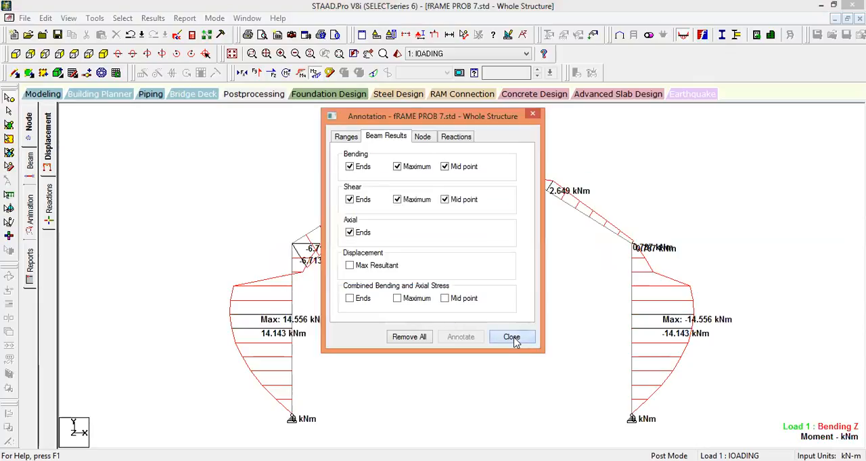
left_click(513, 337)
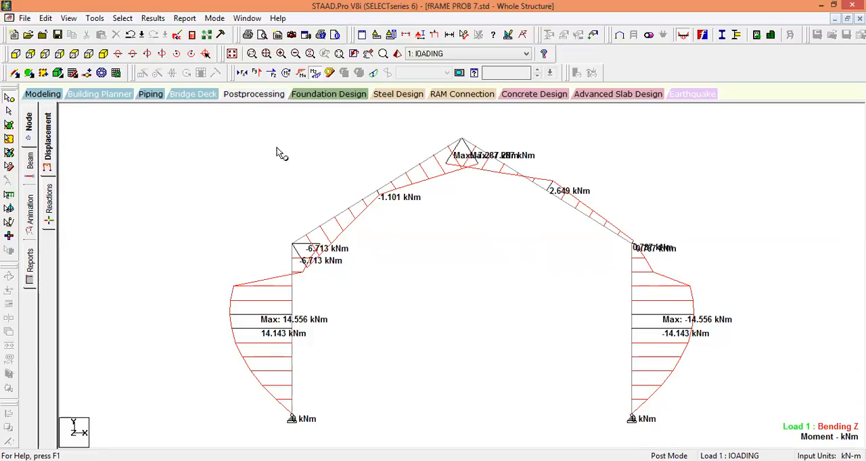
Replace the bending diagram with the annotated Shear Y diagram, followed by the annotated axial force diagram.
left_click(316, 73)
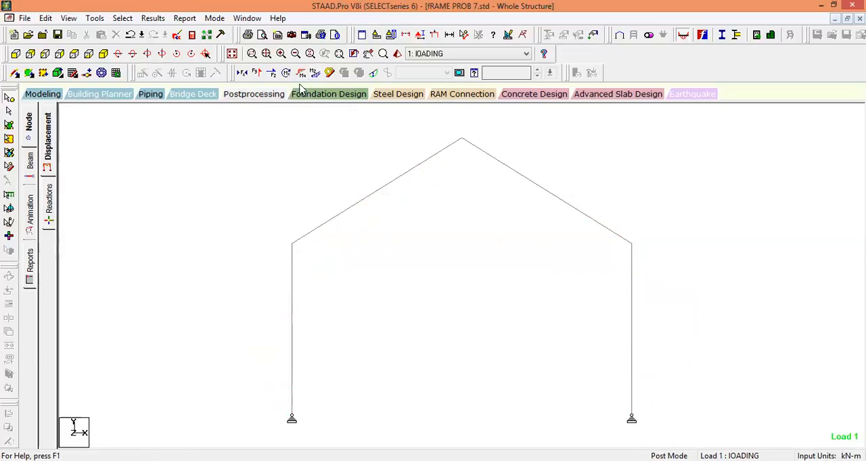
left_click(258, 73)
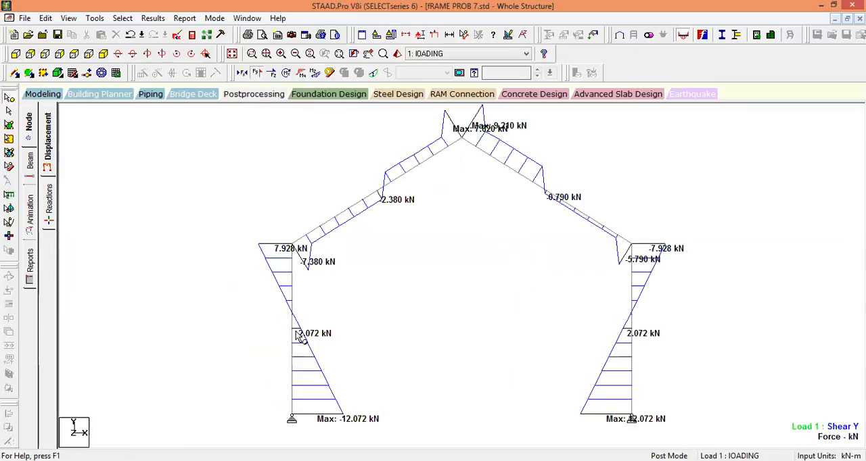
left_click(257, 73)
left_click(243, 74)
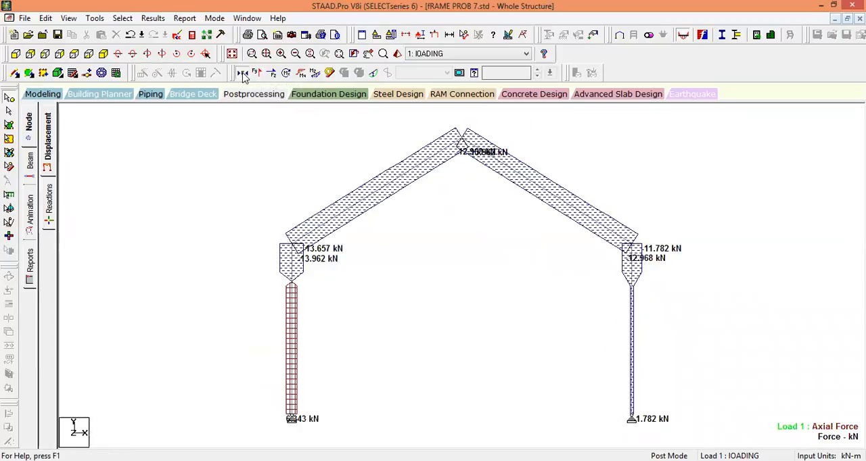